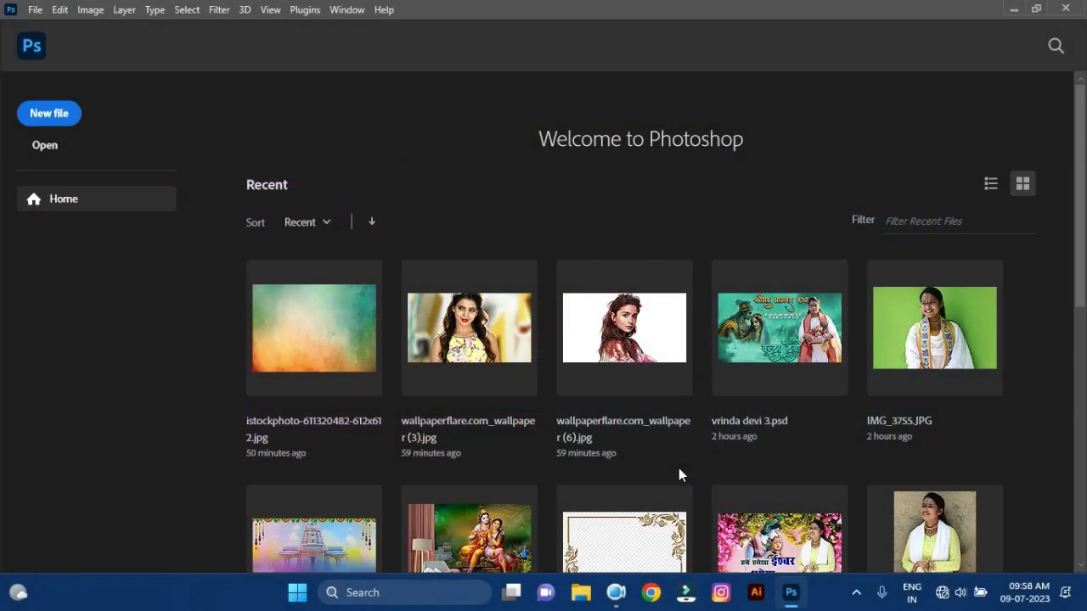
Start a new document from the 1920 × 1080 px Custom preset, RGB, white background
left_click(45, 15)
left_click(54, 26)
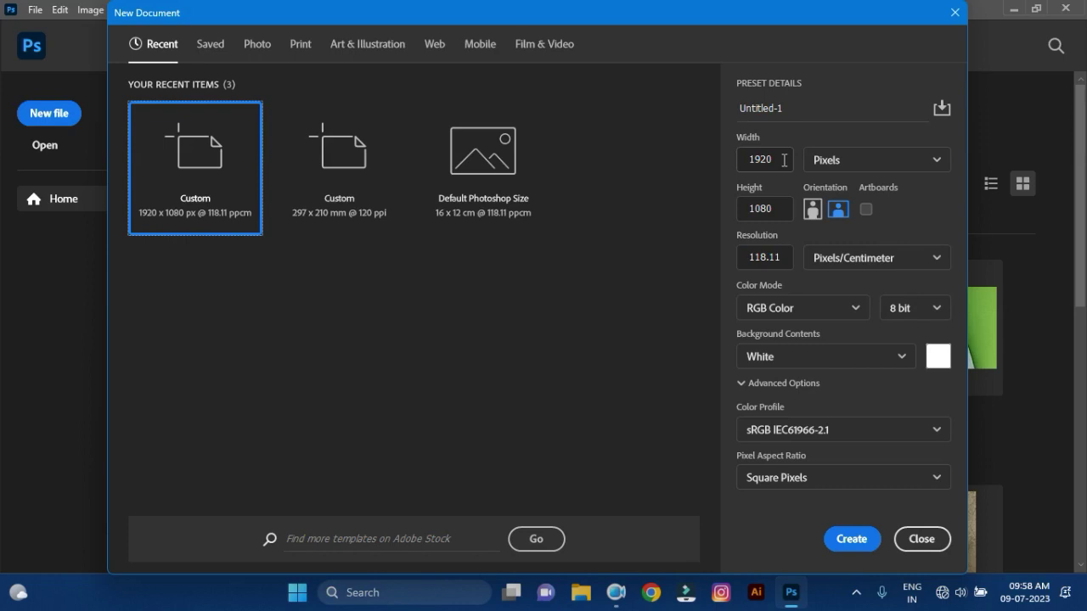
Create the blank 1920 × 1080 Untitled-1 document and zoom out to 33.3% to fit the canvas
left_click(852, 548)
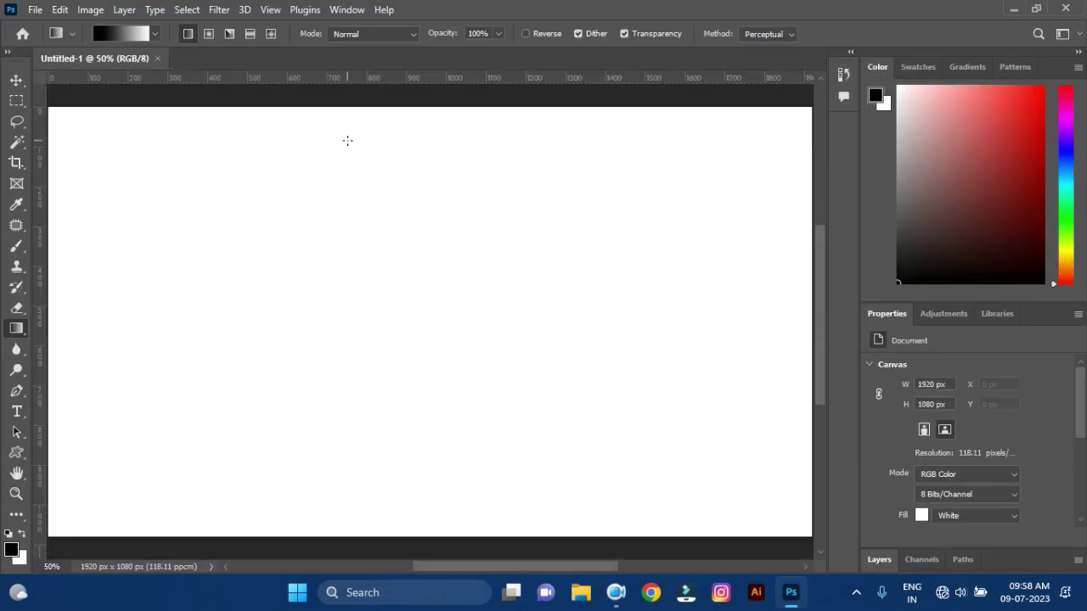
left_click(17, 494)
left_click(463, 415, "alt")
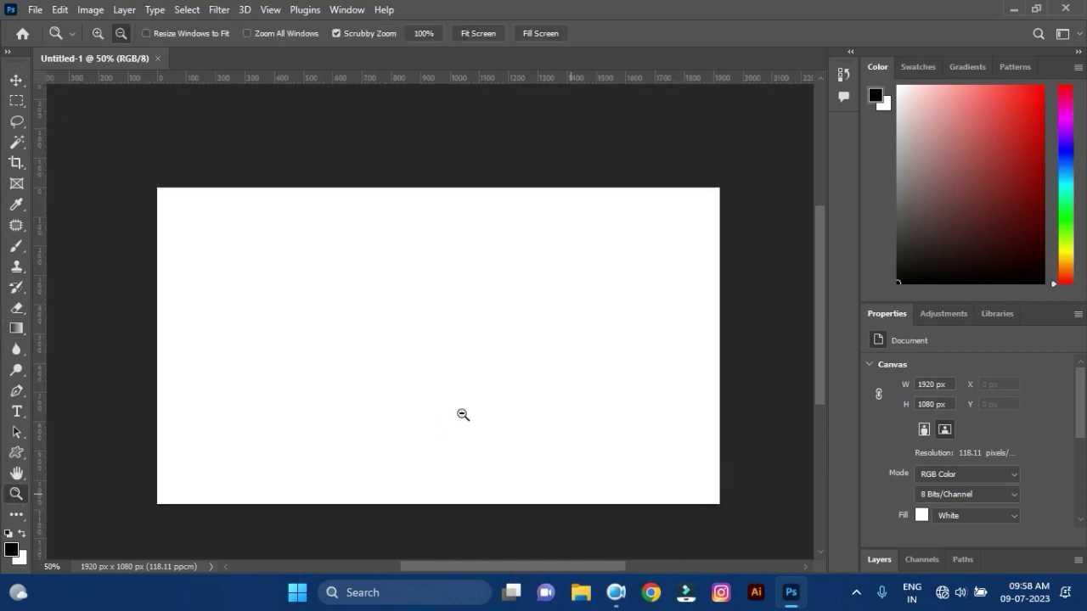
left_click_drag(498, 568, 495, 569)
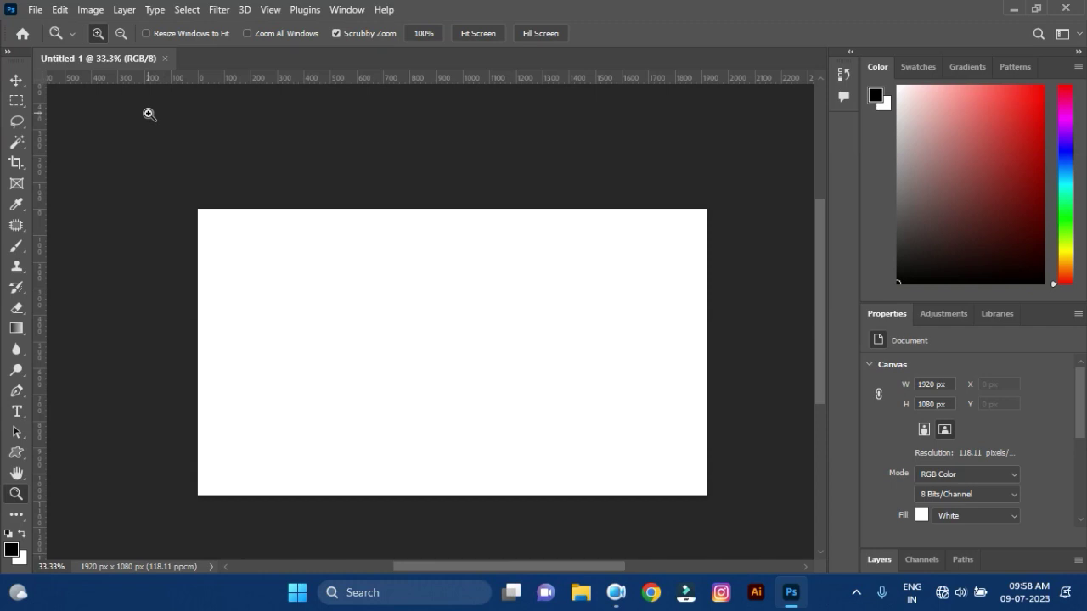
left_click(34, 9)
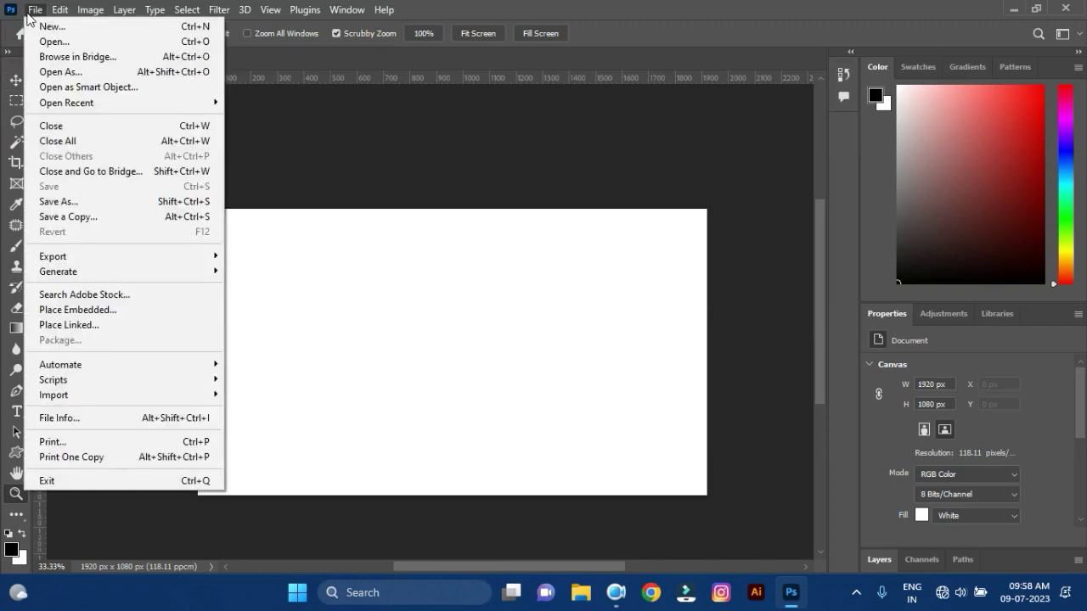
Open wallpaperflare.com_wallpaper (6).jpg from the Downloads folder
left_click(49, 42)
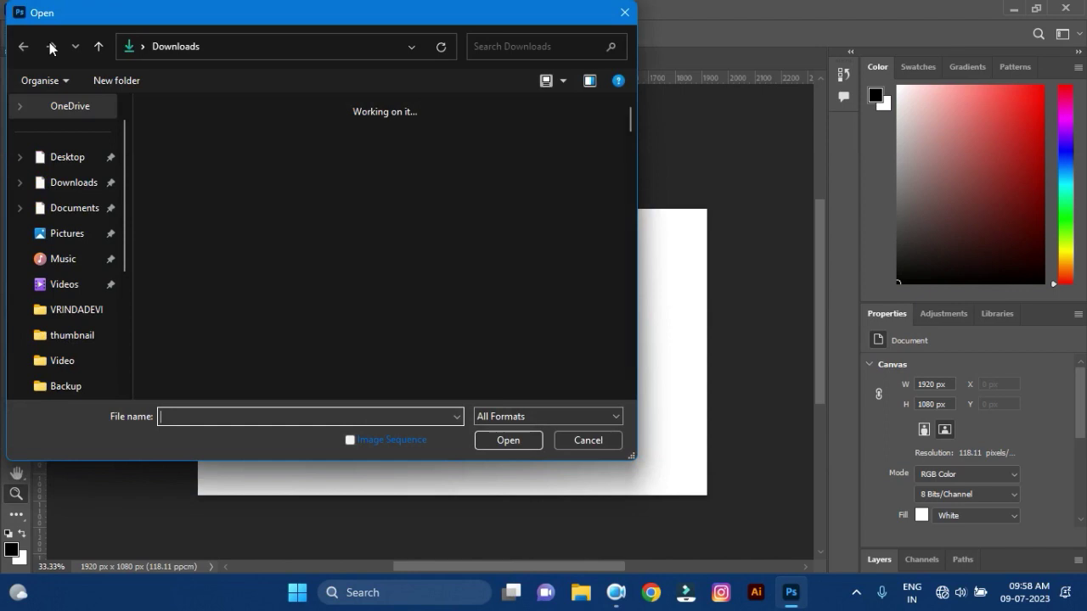
left_click_drag(630, 123, 622, 259)
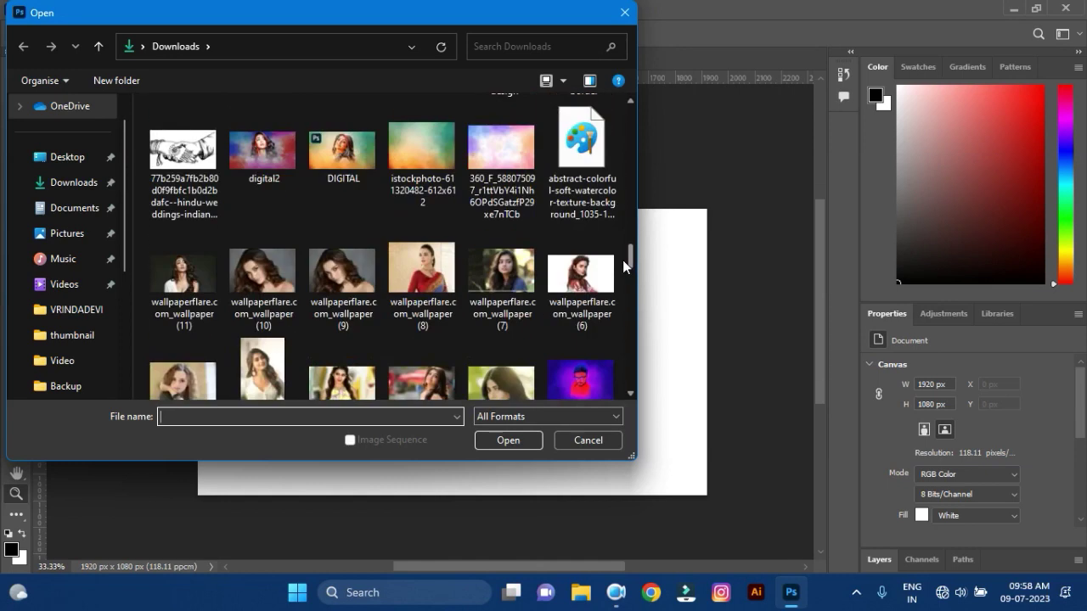
left_click(600, 280)
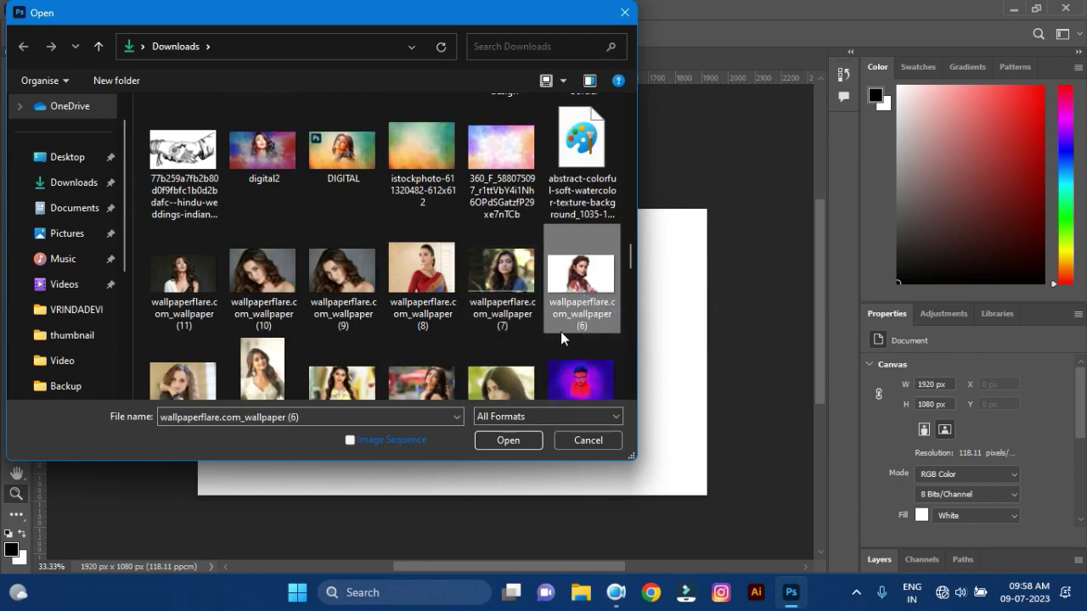
left_click(499, 442)
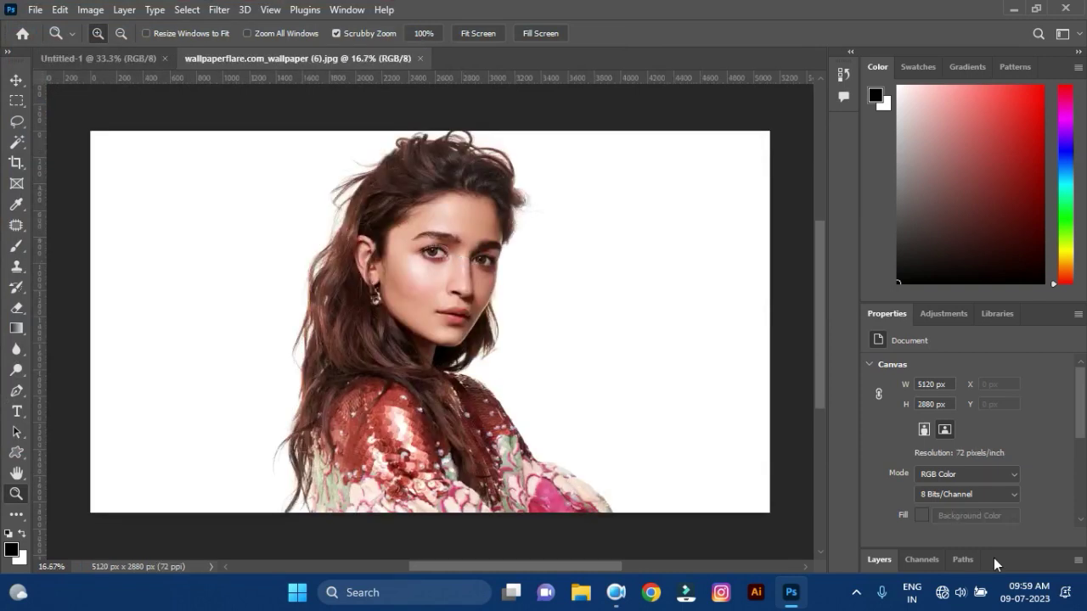
Expand the Layers panel and use Select > Subject to select the woman
left_click(874, 564)
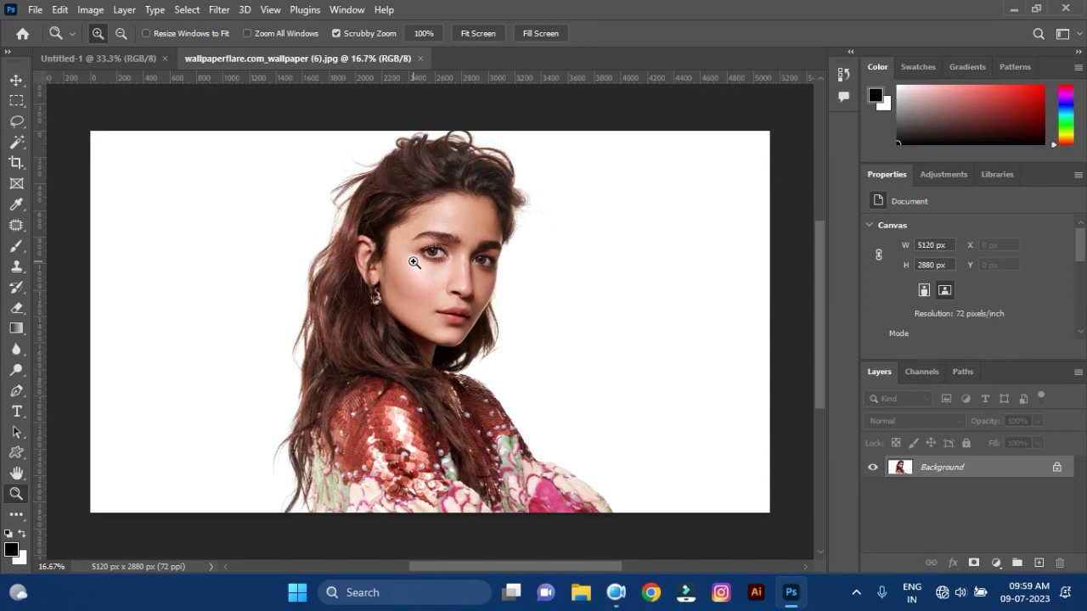
left_click(186, 12)
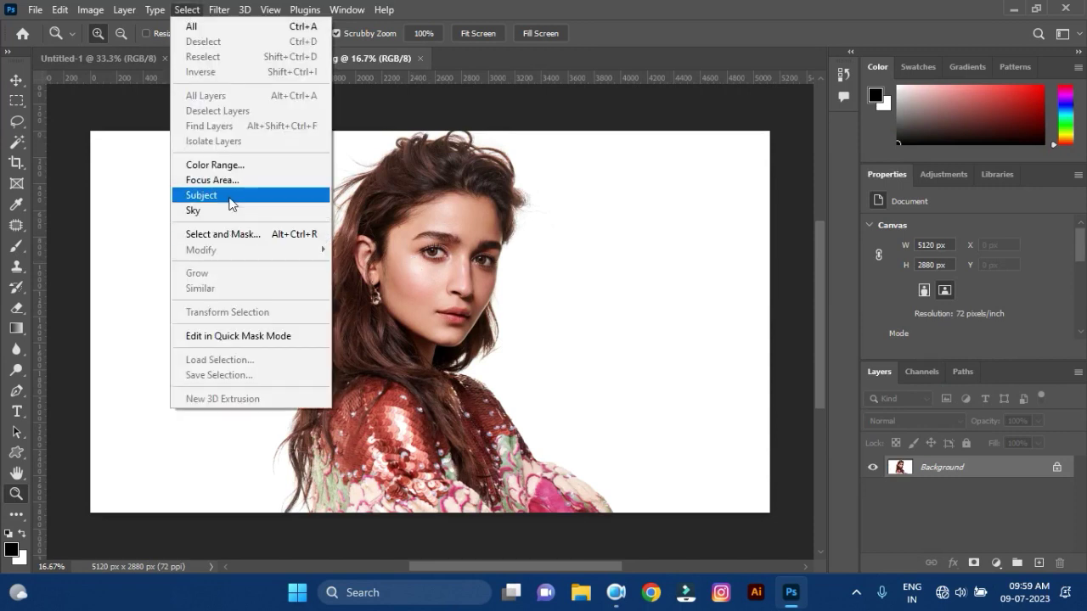
left_click(230, 194)
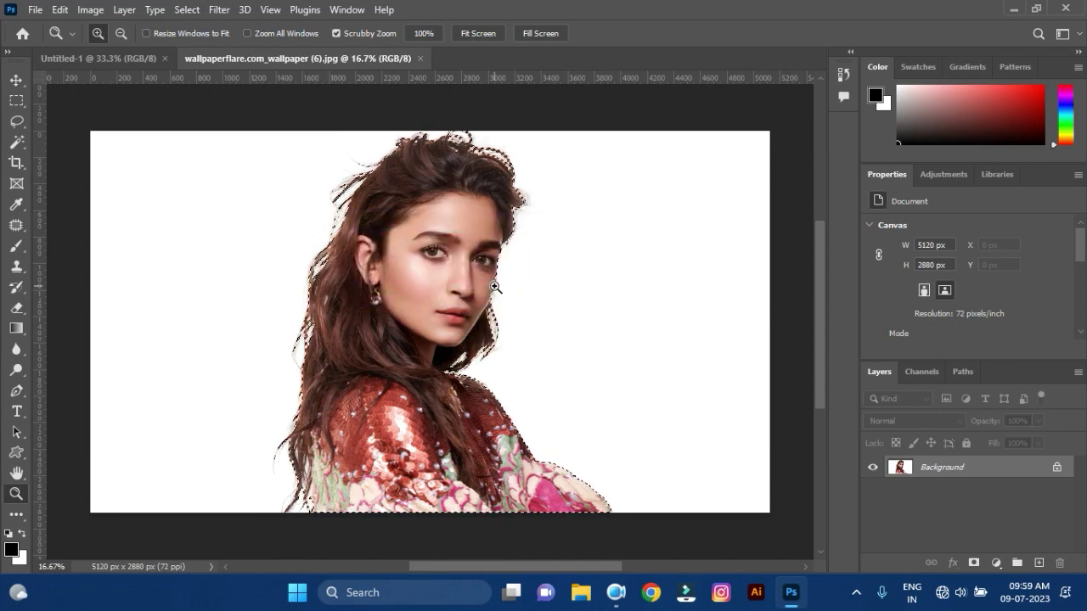
left_click(16, 80)
Drag the selected woman into Untitled-1 and start shrinking her with Free Transform
left_click_drag(395, 243, 405, 259)
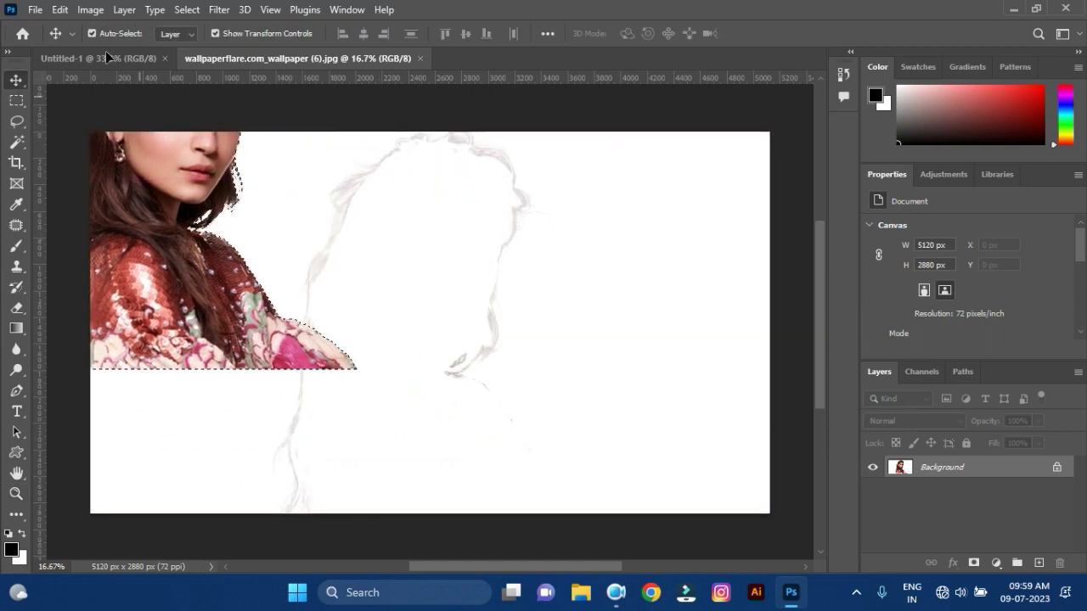
left_click_drag(451, 324, 432, 26)
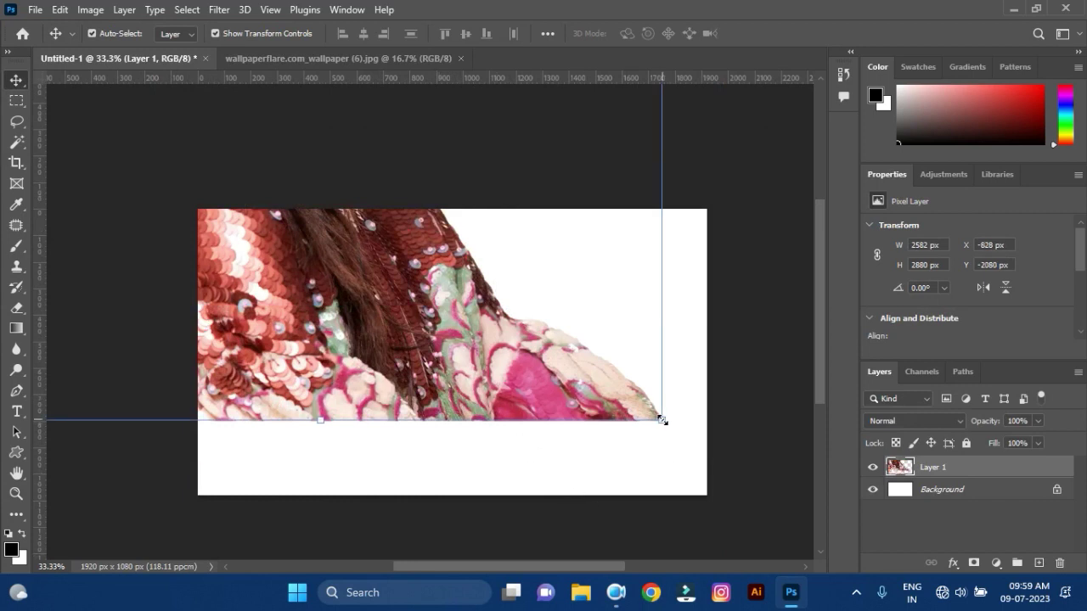
mouse_move(662, 418)
left_mouse_down()
mouse_move(539, 429)
mouse_move(508, 251)
mouse_move(547, 386)
left_mouse_up()
left_click_drag(585, 422, 482, 306)
left_click_drag(410, 268, 443, 418)
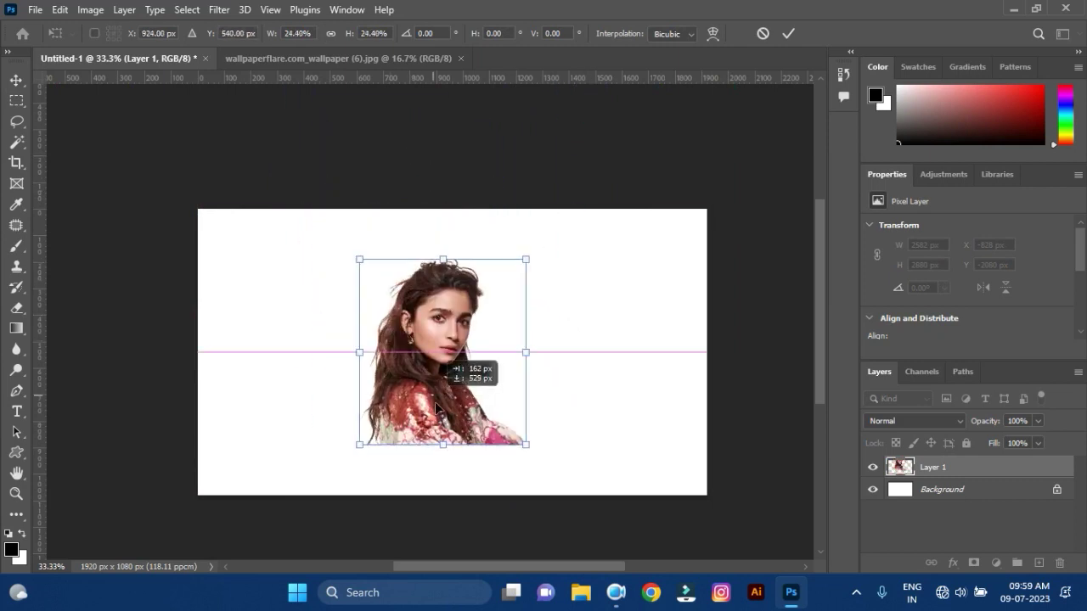
Fine-tune her to about 32% (837 × 930 px), centre her on the canvas and commit
left_click_drag(535, 275, 557, 243)
left_click_drag(368, 462, 357, 478)
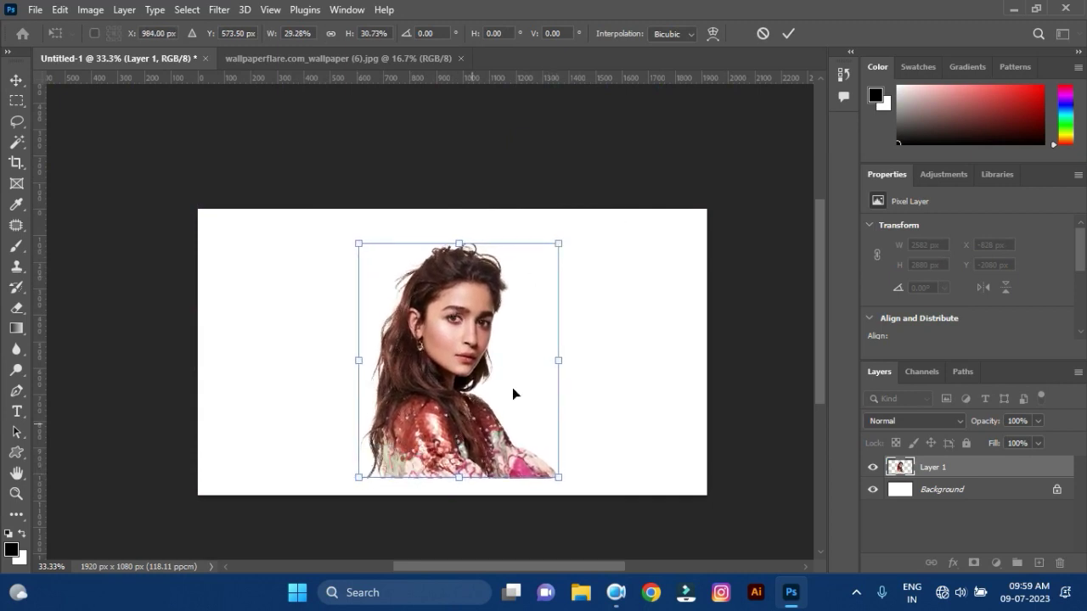
left_click_drag(560, 245, 582, 232)
left_click_drag(481, 341, 463, 339)
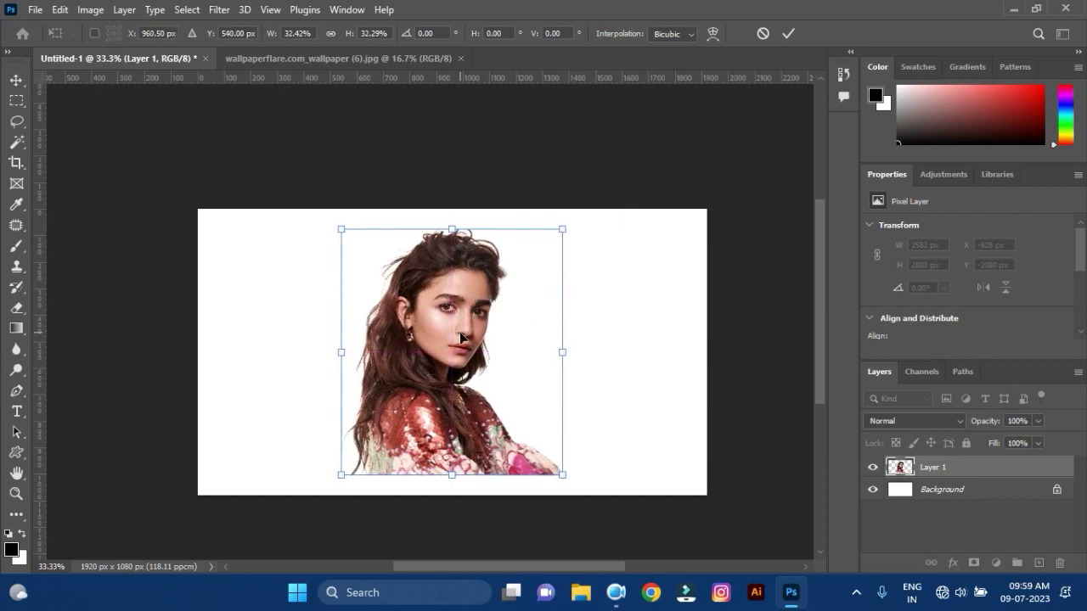
left_click(788, 34)
left_click(16, 494)
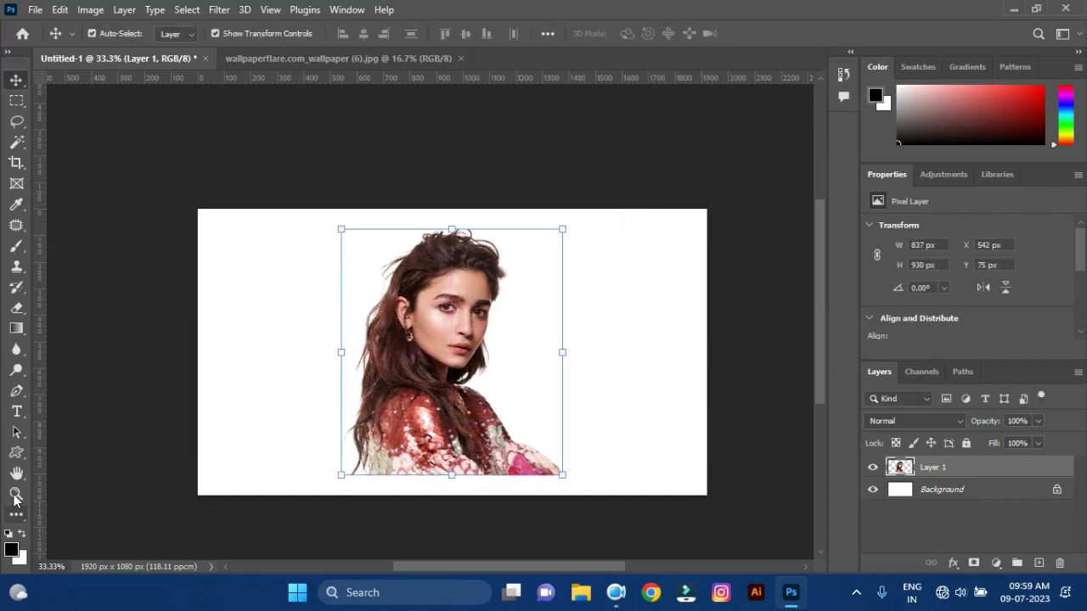
left_click(361, 409)
left_click(361, 408)
Duplicate Layer 1 as Layer 1 copy and hide the original Layer 1
left_click_drag(496, 568, 515, 564)
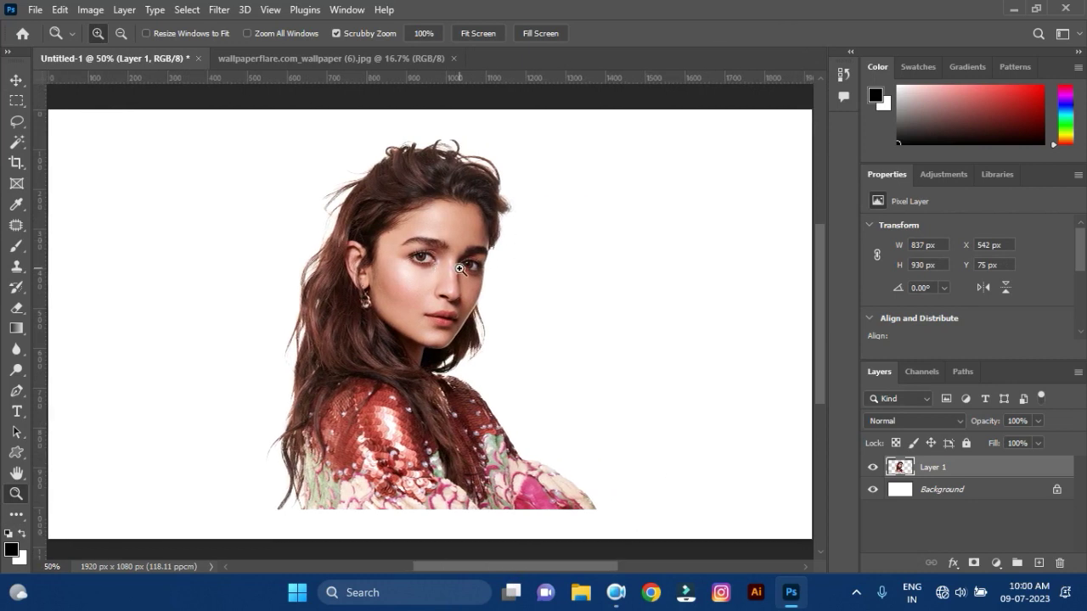
left_click_drag(984, 474, 1039, 562)
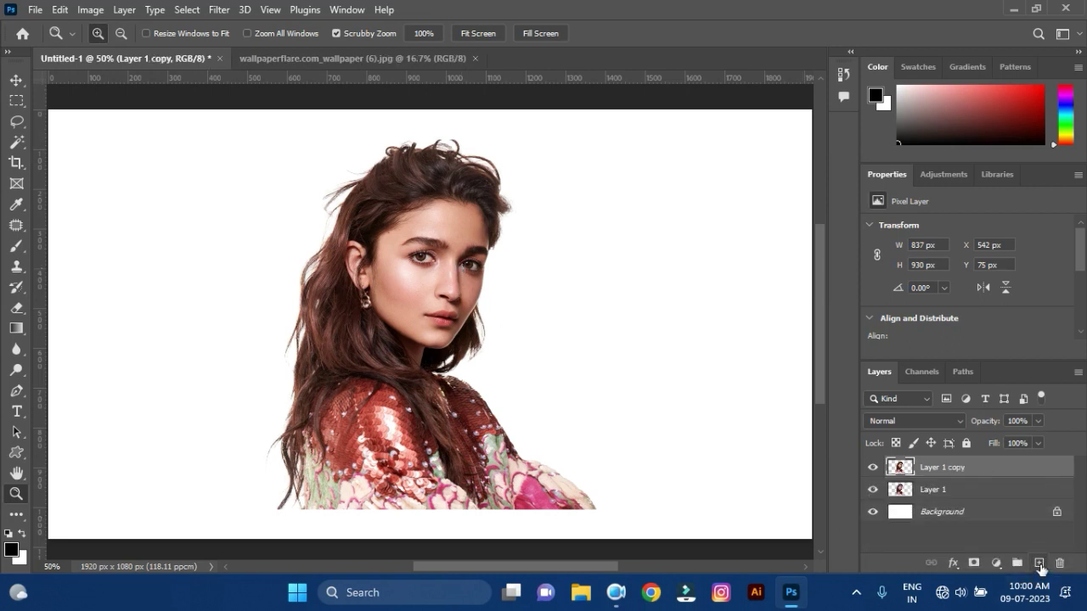
left_click(871, 491)
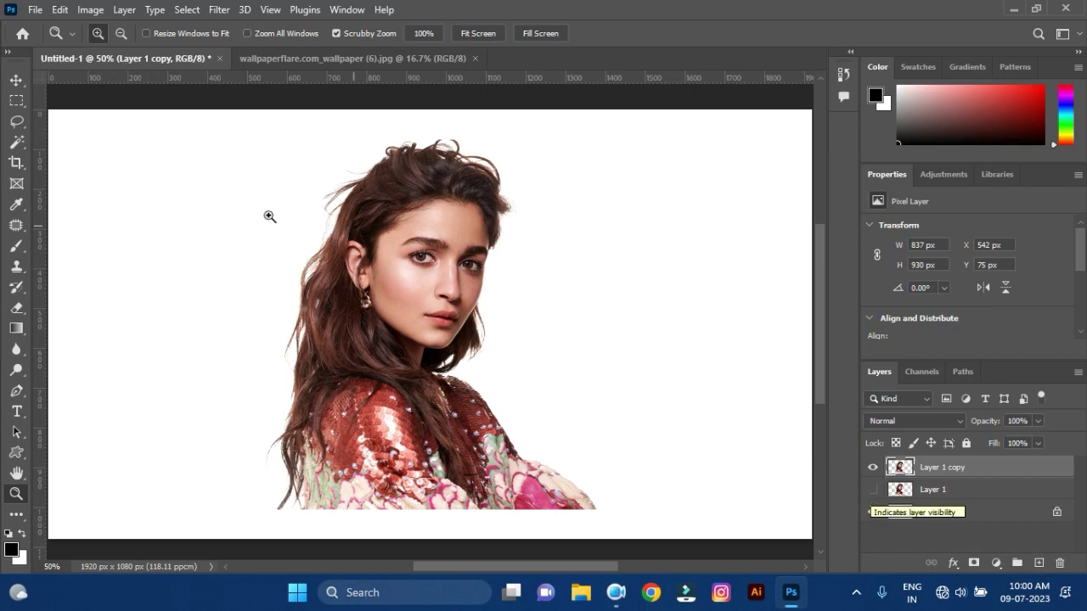
left_click(88, 10)
mouse_move(115, 51)
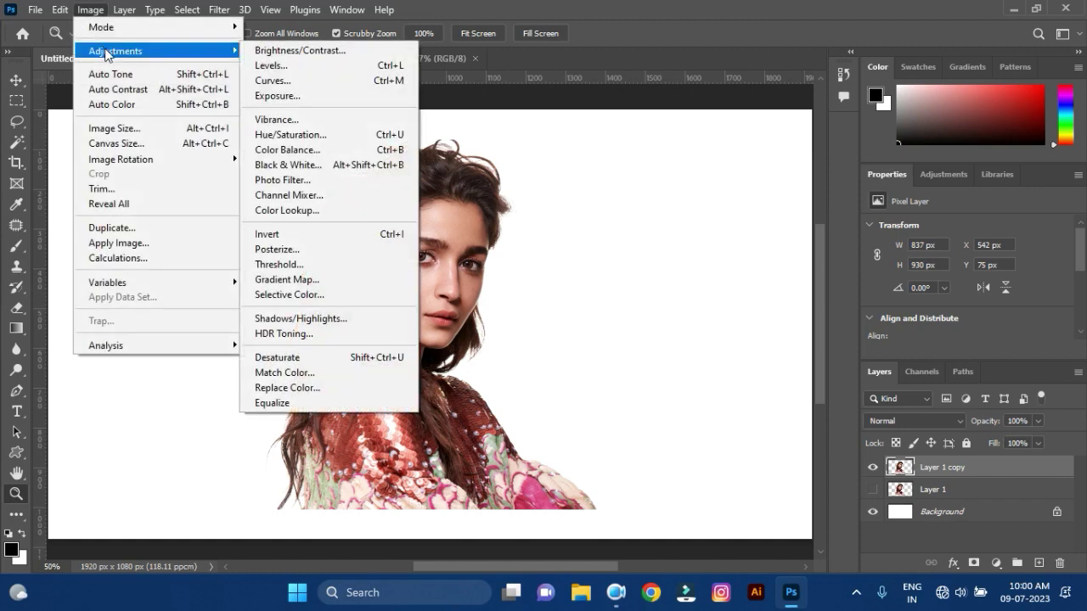
Open Shadows/Highlights with full options, set shadows tone 44 and radius 34, adjust highlights
left_click(302, 321)
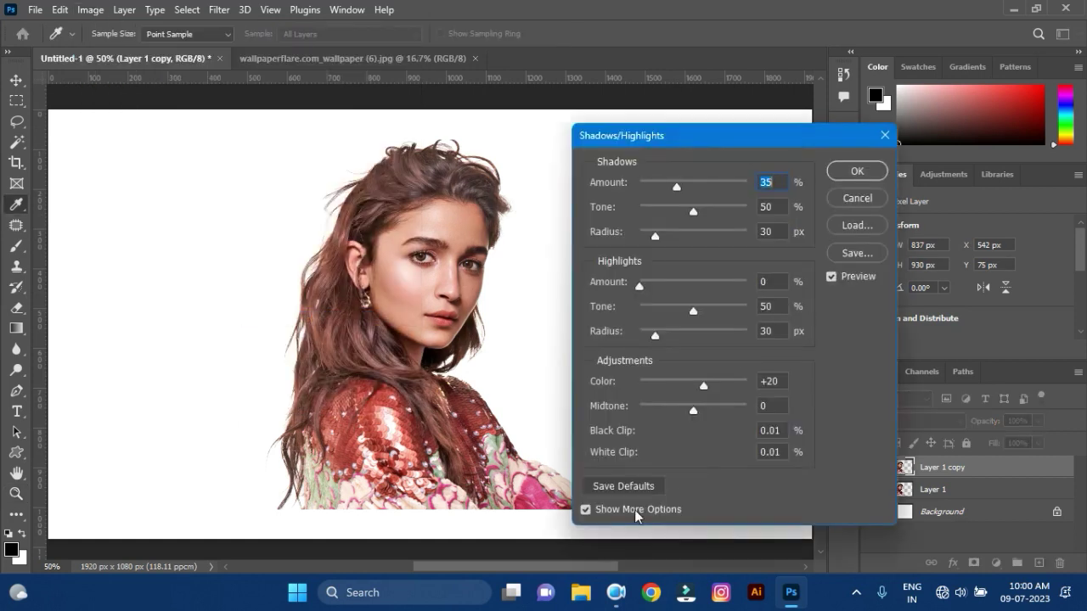
left_click(586, 511)
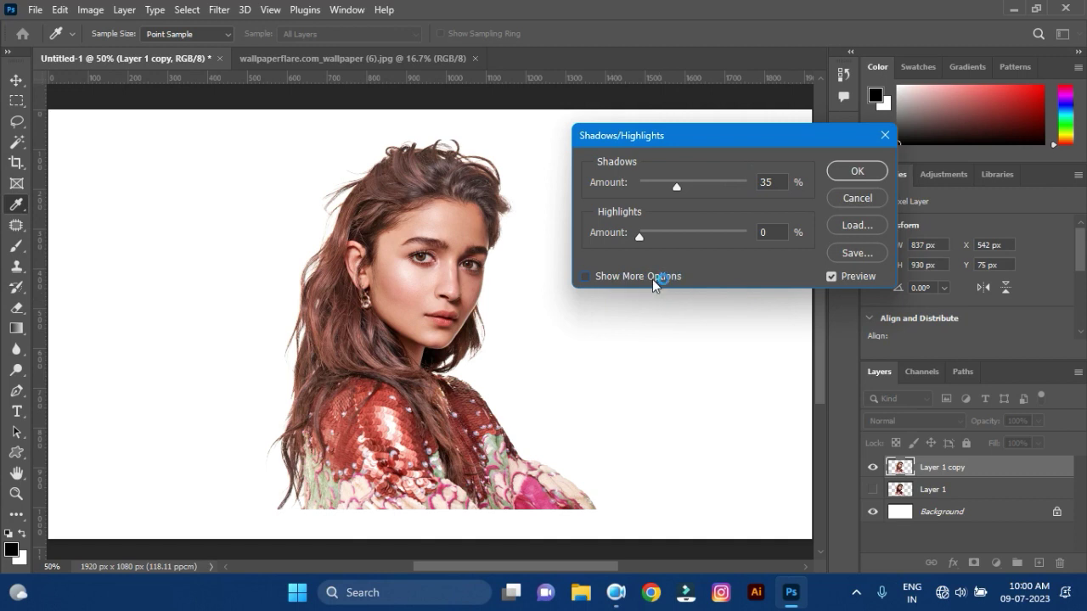
left_click(587, 277)
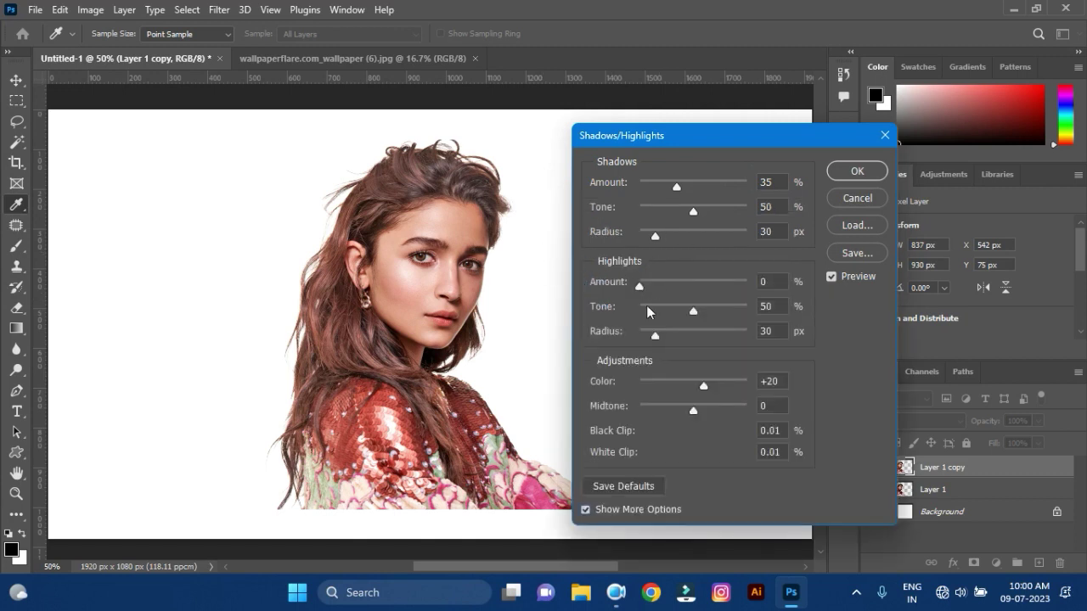
left_click_drag(641, 286, 658, 286)
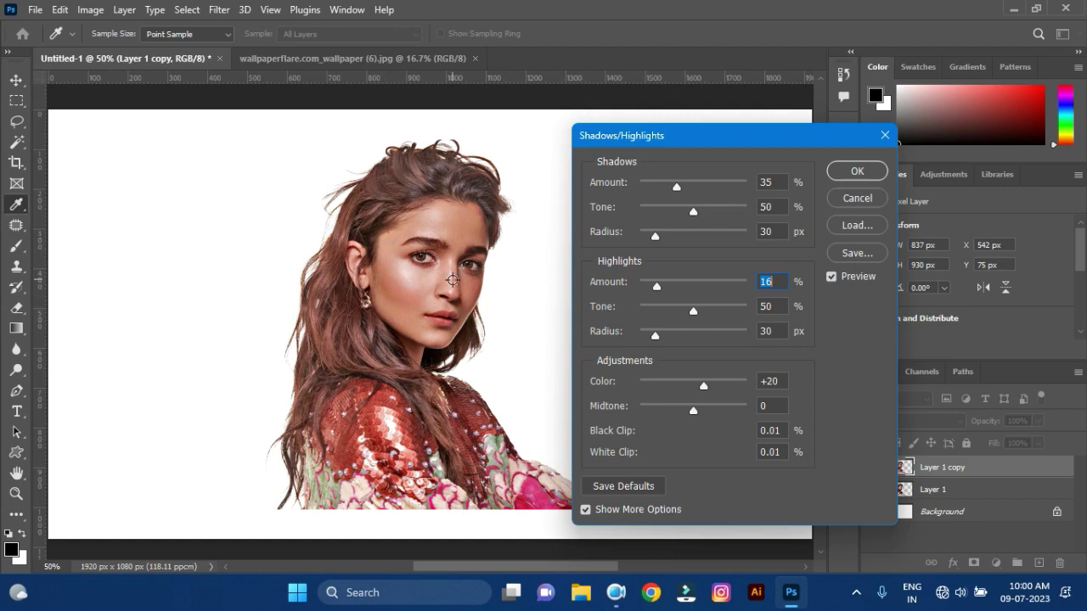
left_click_drag(695, 312, 702, 311)
left_click_drag(690, 216, 687, 215)
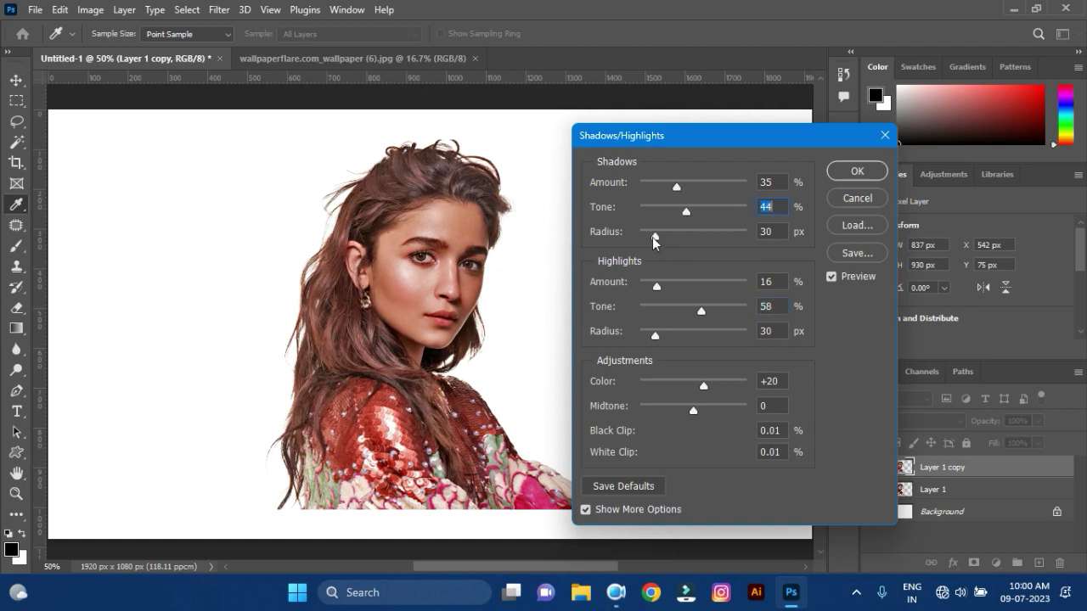
left_click_drag(655, 236, 658, 236)
Set color correction to +26 and highlights tone to 77, then apply the adjustment
left_click_drag(702, 391, 709, 394)
left_click_drag(701, 312, 720, 316)
left_click_drag(663, 289, 646, 290)
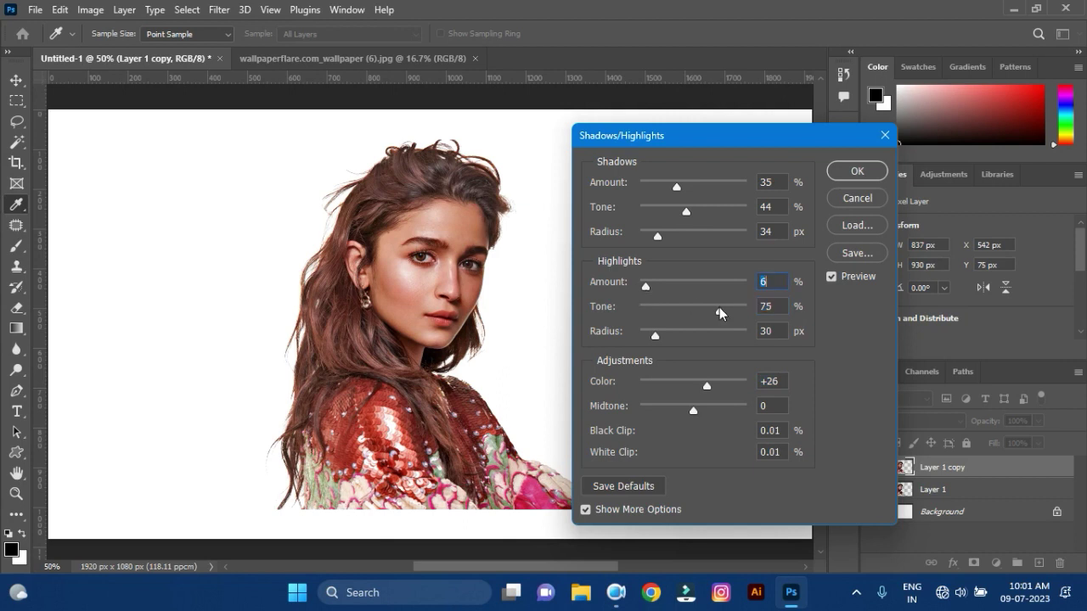
left_click_drag(719, 311, 722, 311)
left_click(858, 171)
key("z")
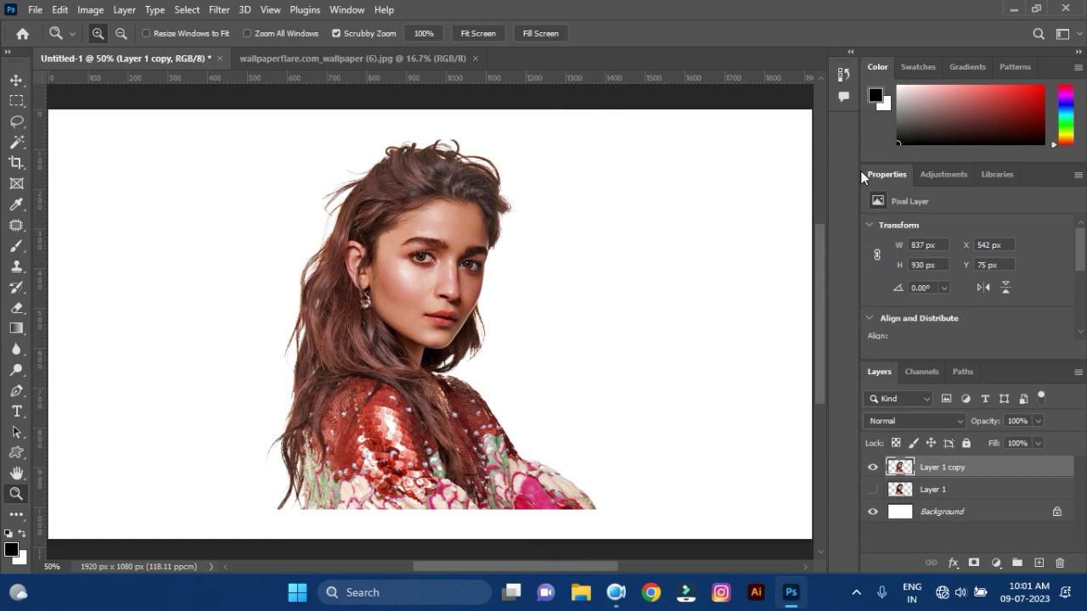
Open the Oil Paint filter and set Stylization to 2.5
left_click(219, 10)
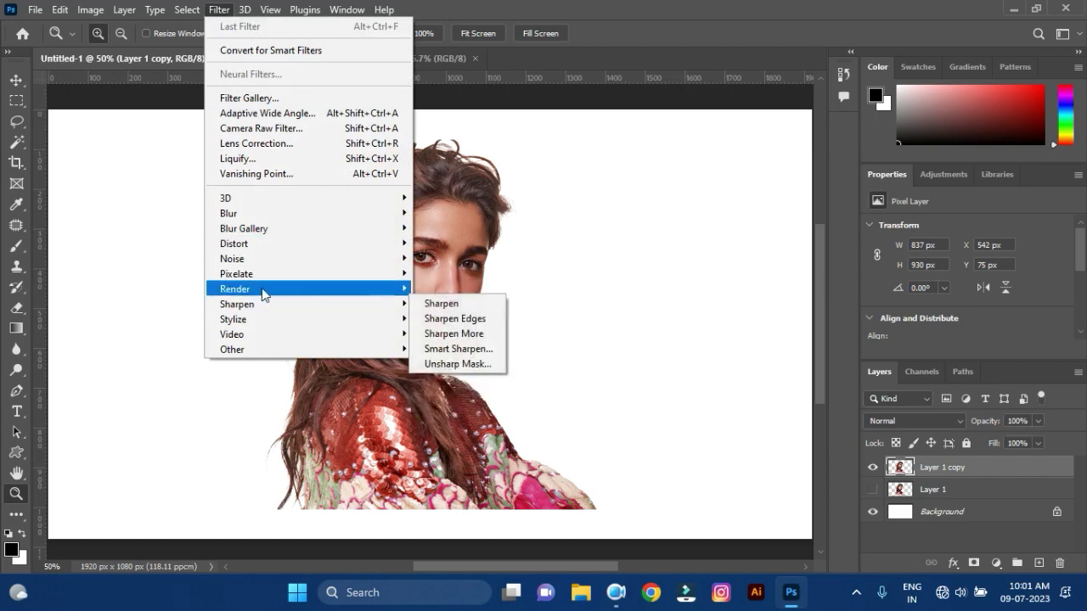
mouse_move(234, 320)
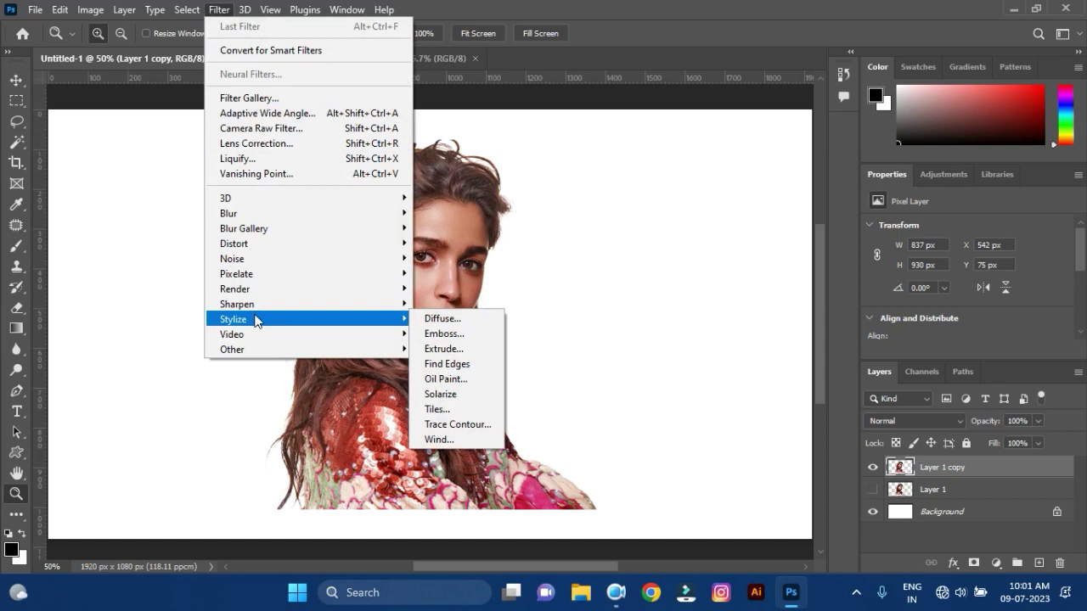
left_click(446, 379)
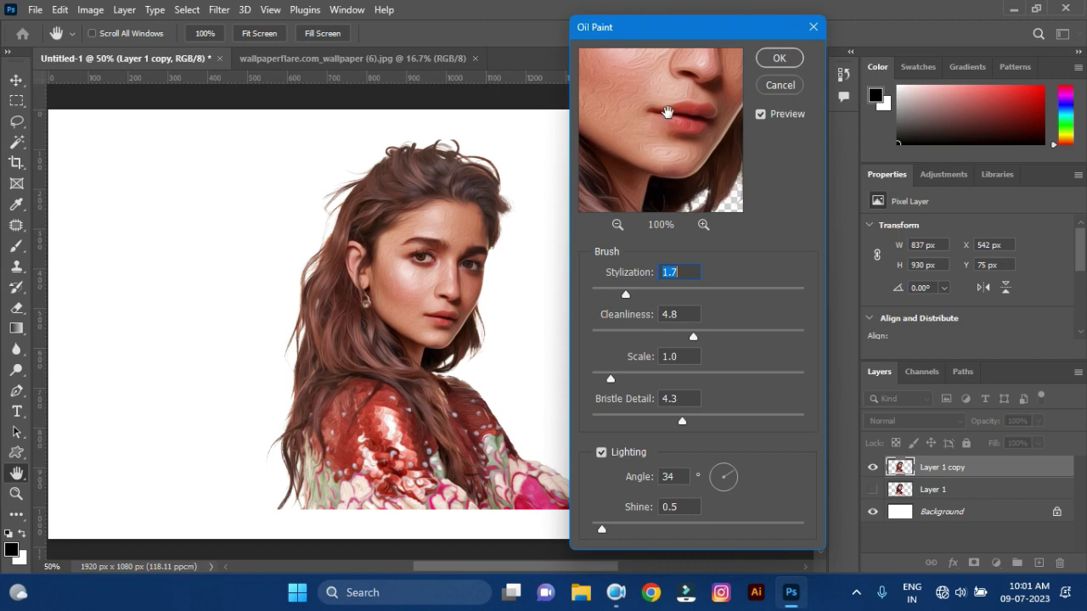
left_click_drag(668, 112, 690, 162)
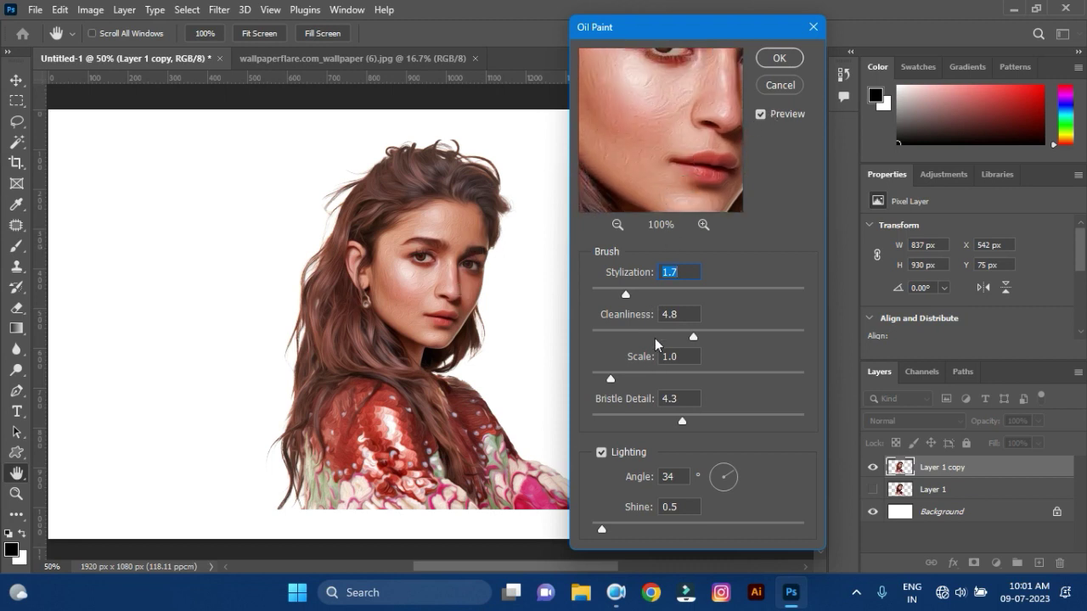
left_click(633, 292)
left_click_drag(633, 294, 636, 294)
left_click(688, 271)
key("BackSpace")
type("5")
Set Cleanliness 4.6, Scale 1.3 and Shine 0.4, then apply the Oil Paint effect
mouse_move(694, 338)
left_mouse_down()
mouse_move(678, 338)
mouse_move(691, 344)
left_mouse_up()
left_click_drag(611, 380, 617, 382)
left_click_drag(602, 529, 601, 532)
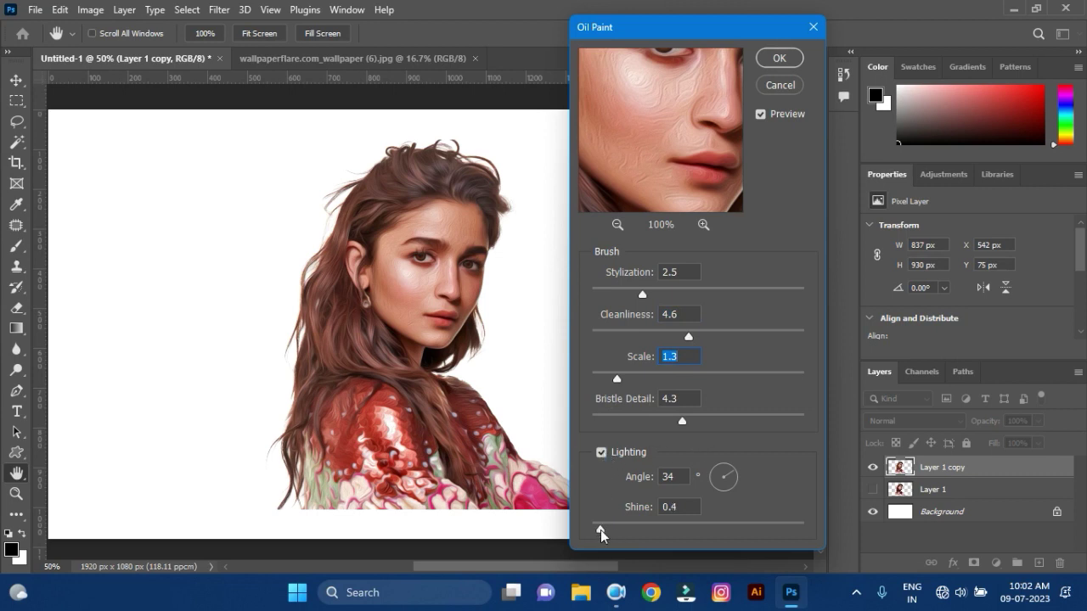
left_click_drag(685, 119, 682, 149)
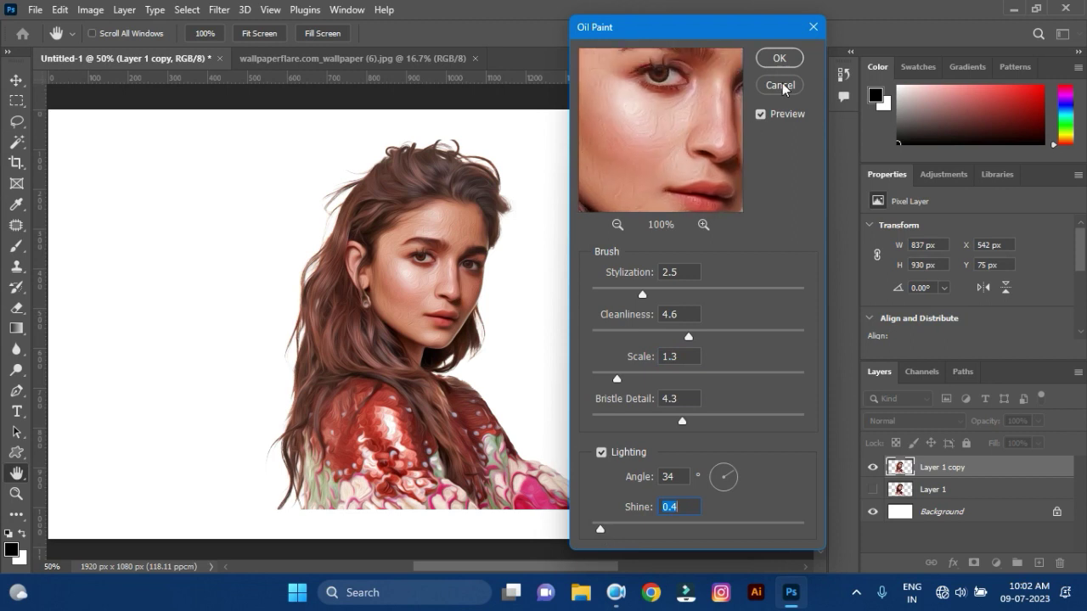
left_click(779, 58)
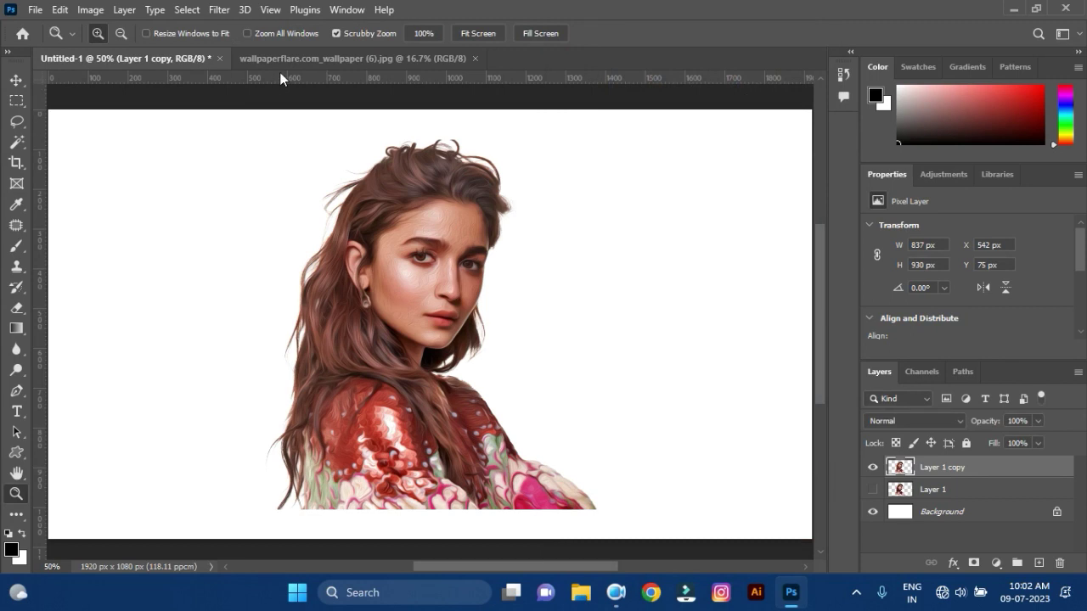
Apply Smart Sharpen: Amount 134%, Radius 5.9 px, Reduce Noise 100%, Remove Lens Blur
left_click(219, 9)
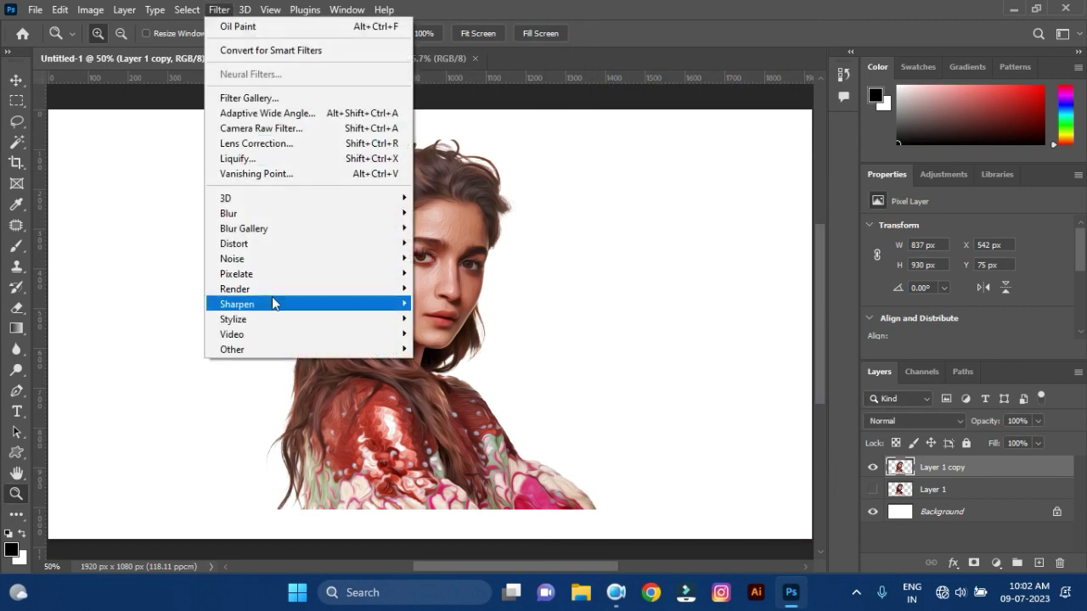
mouse_move(255, 304)
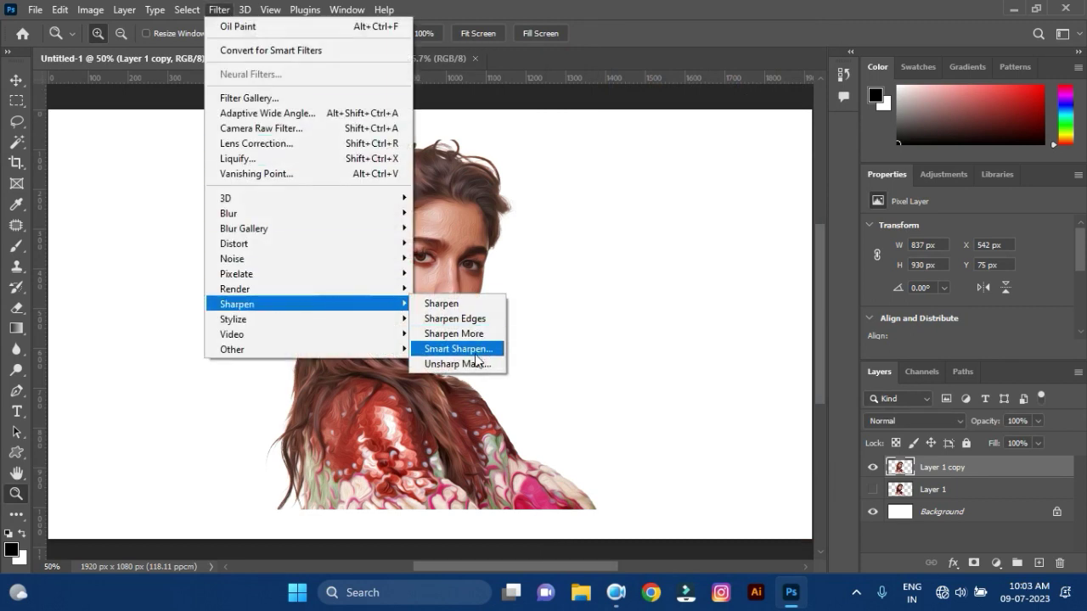
left_click(459, 349)
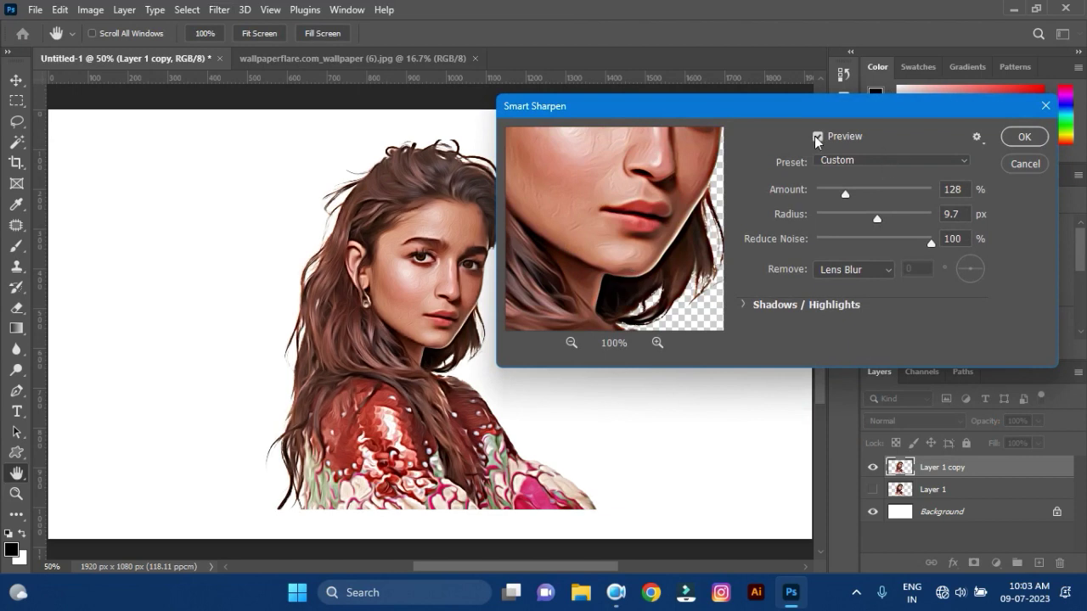
left_click_drag(645, 191, 650, 227)
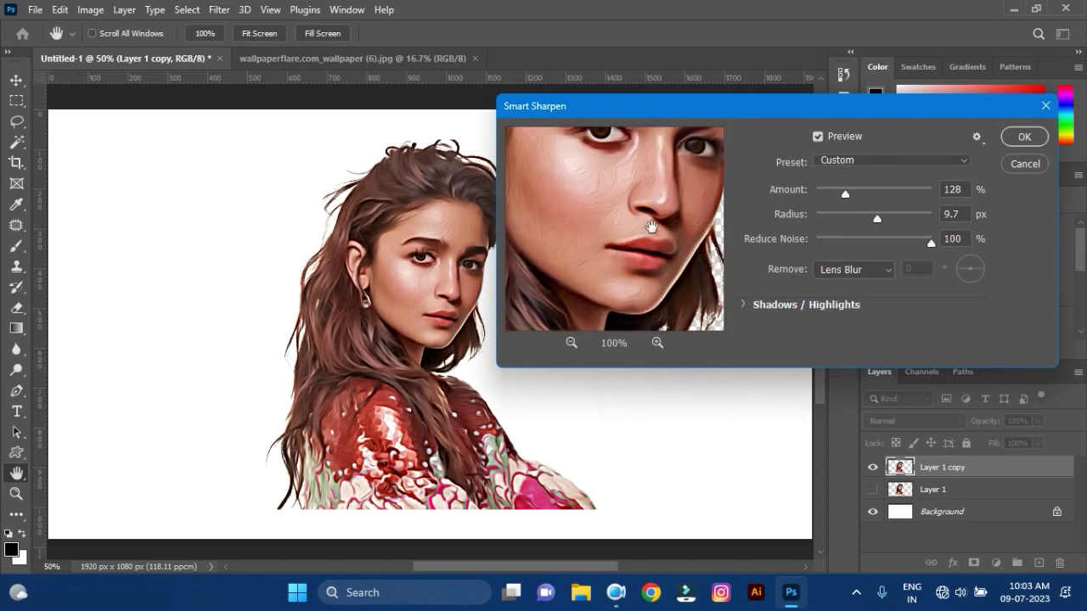
left_click_drag(846, 194, 867, 219)
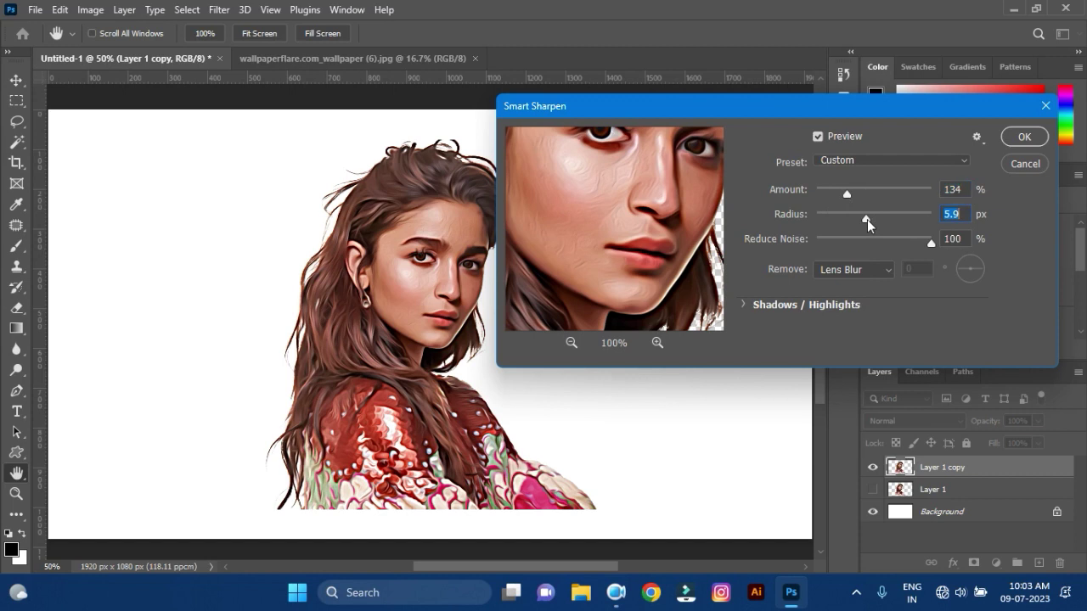
left_click(941, 241)
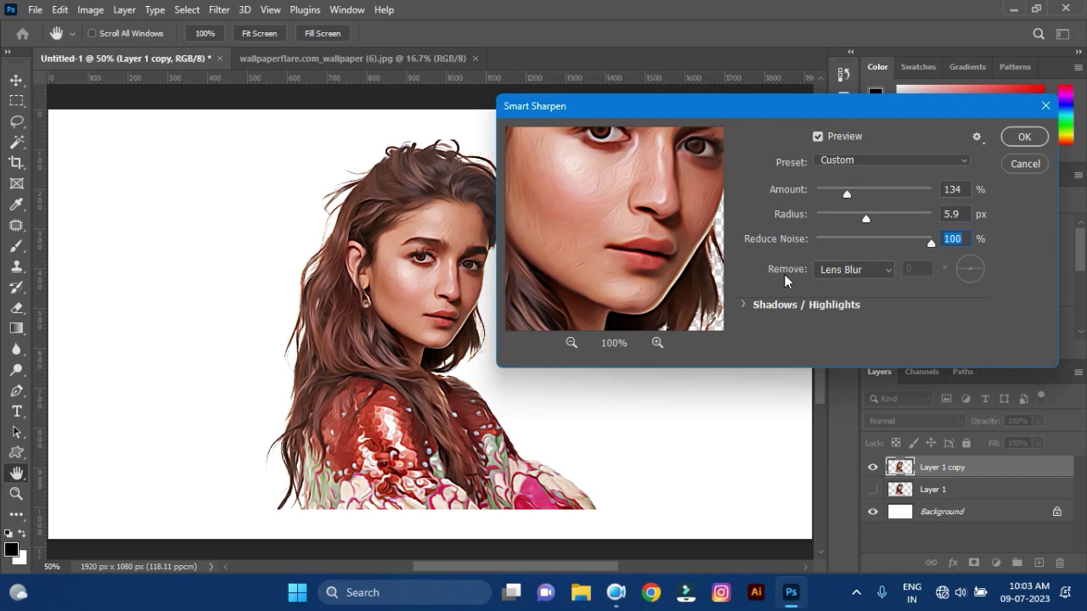
left_click(854, 270)
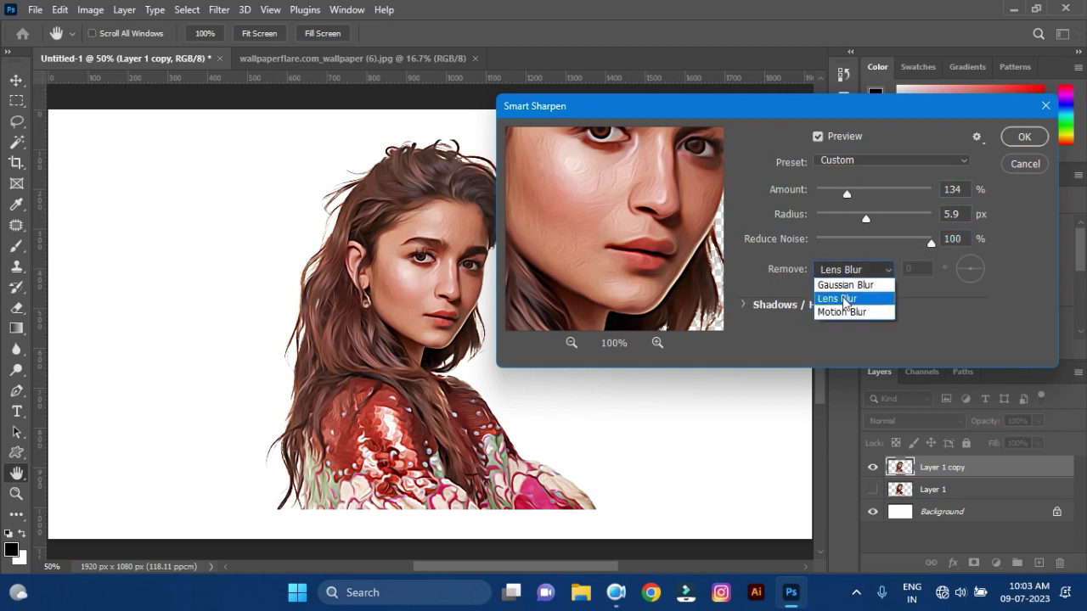
left_click(843, 299)
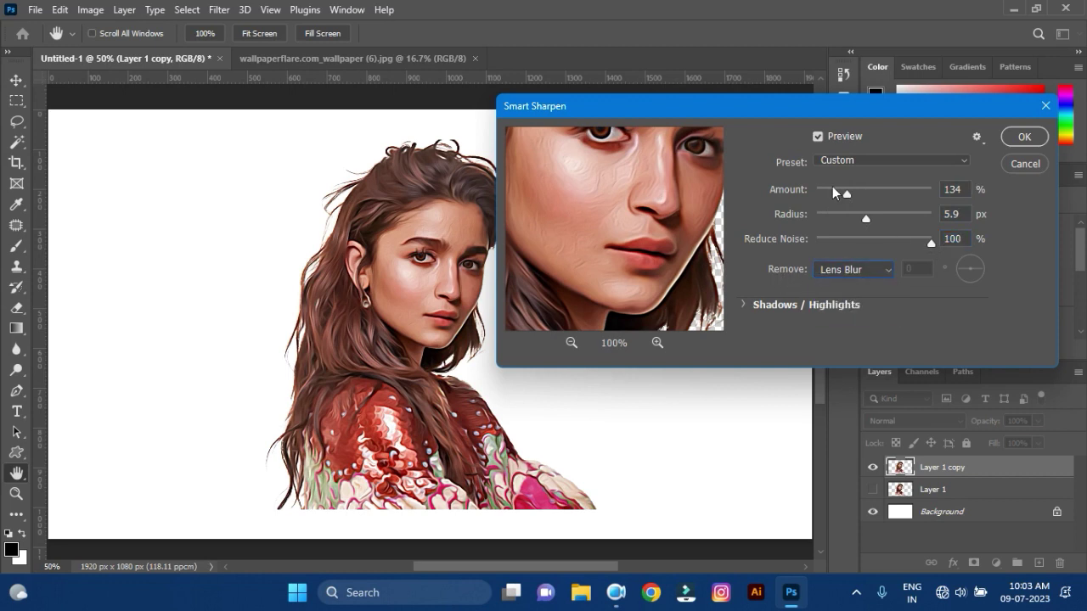
left_click(1020, 139)
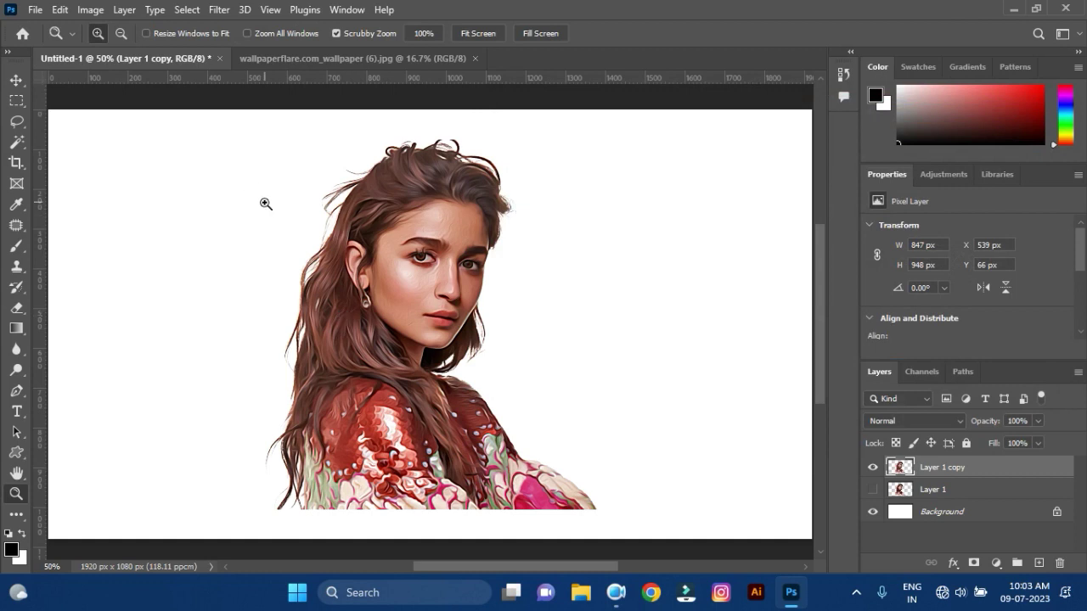
Open Surface Blur, move its dialog off the portrait and try radius values between 20 and 29
left_click(218, 10)
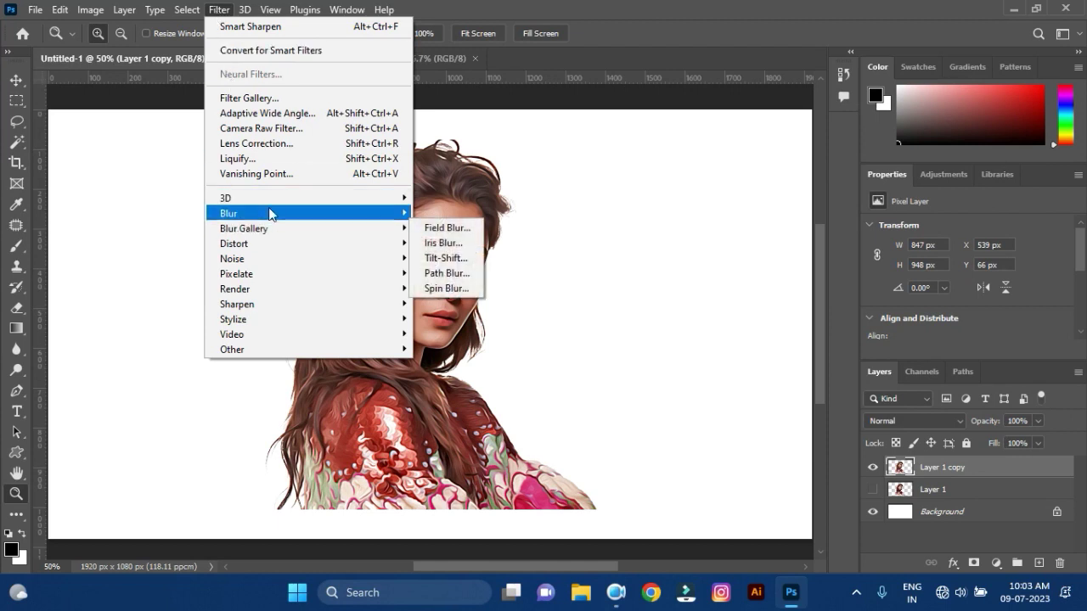
mouse_move(228, 213)
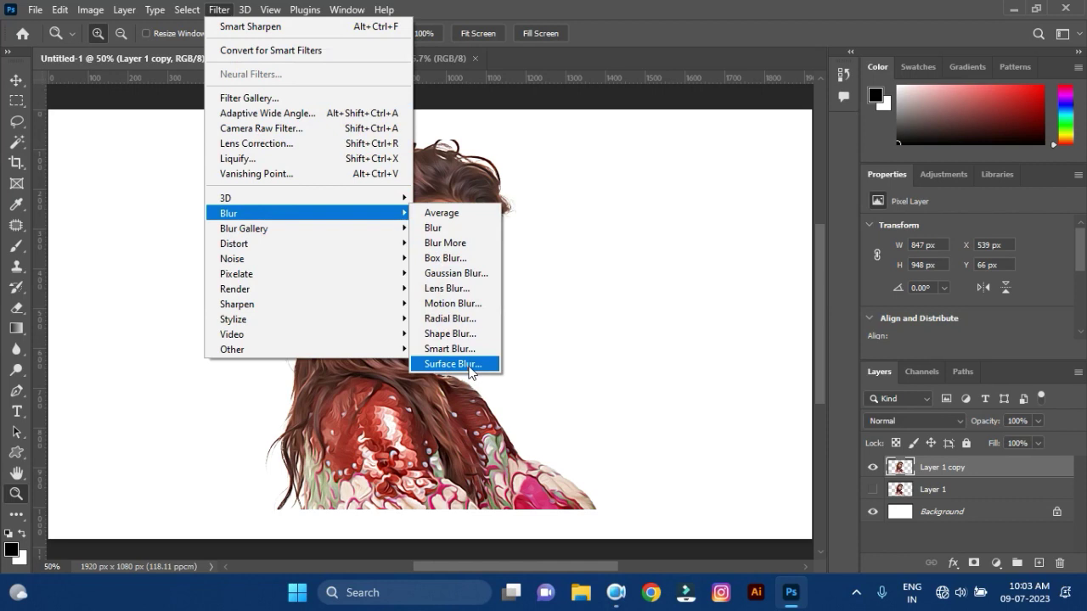
left_click(454, 365)
left_click_drag(535, 76, 754, 100)
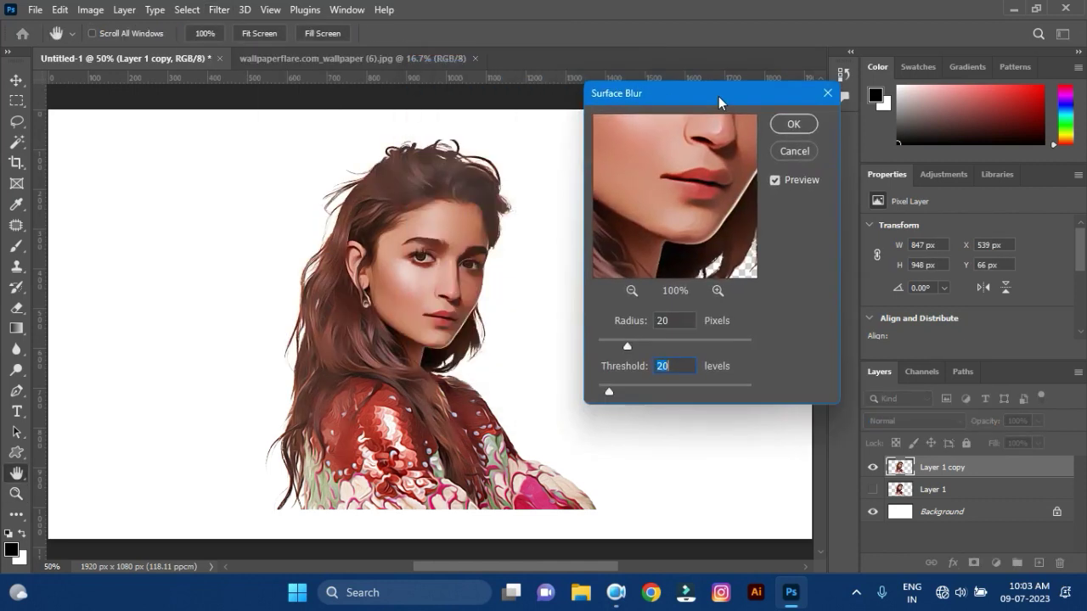
left_click_drag(735, 197, 735, 264)
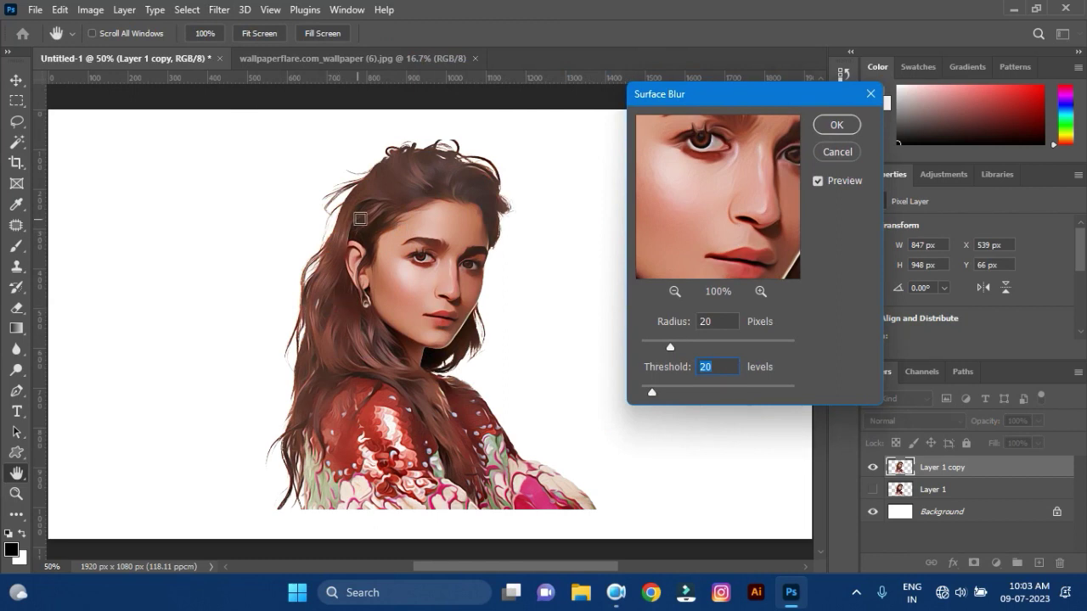
left_click_drag(670, 347, 684, 349)
left_click_drag(686, 348, 671, 348)
Settle on radius 27 pixels and threshold 15 levels and apply the blur
left_click_drag(652, 393, 678, 395)
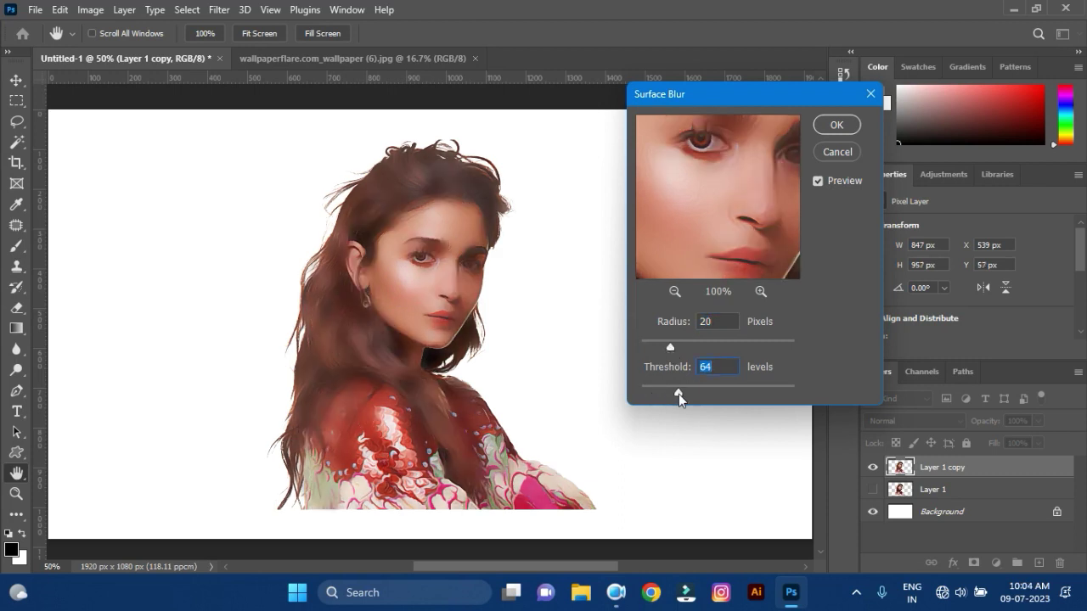
left_click_drag(678, 392, 649, 393)
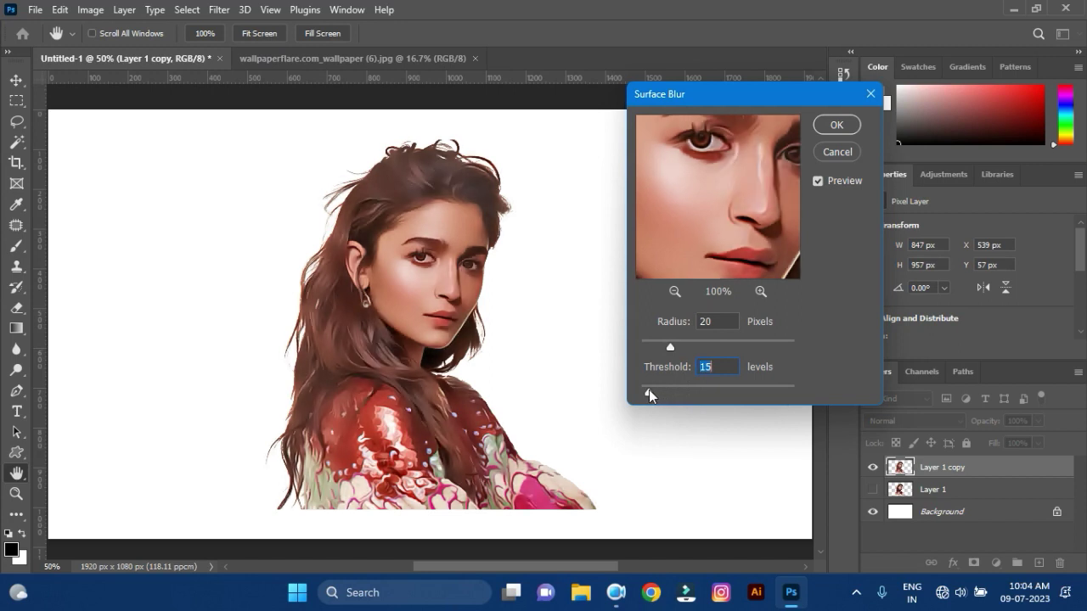
left_click_drag(649, 391, 646, 394)
left_click_drag(671, 344, 678, 346)
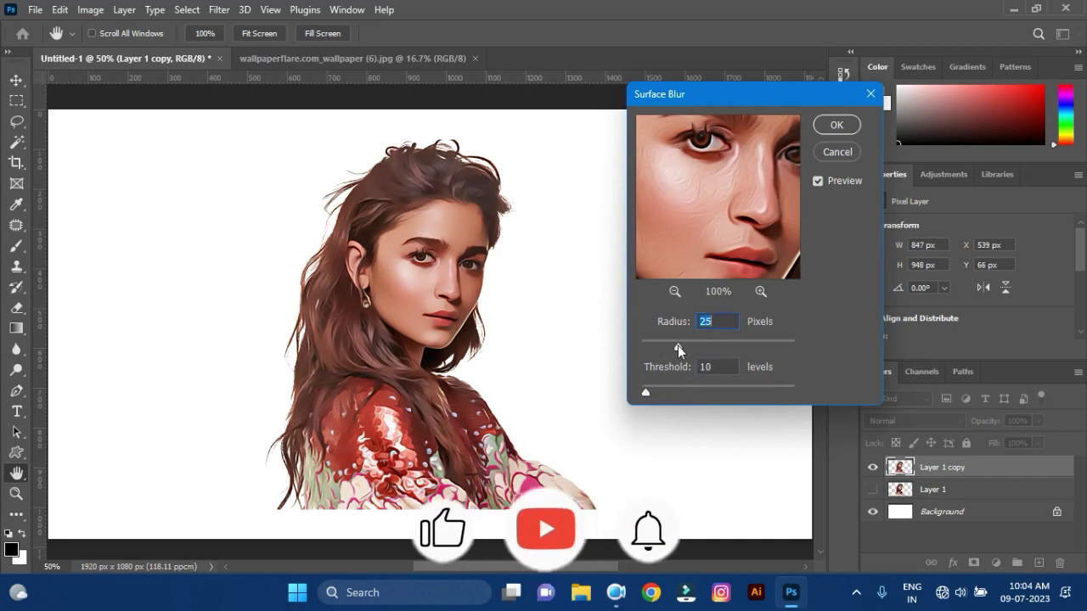
left_click_drag(646, 392, 650, 392)
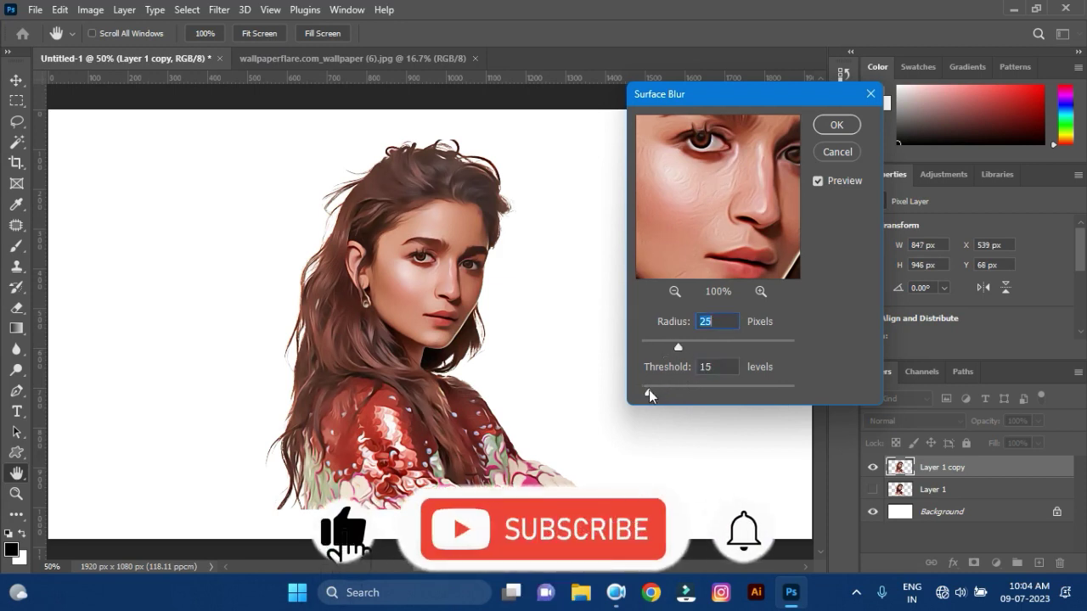
left_click_drag(674, 344, 682, 347)
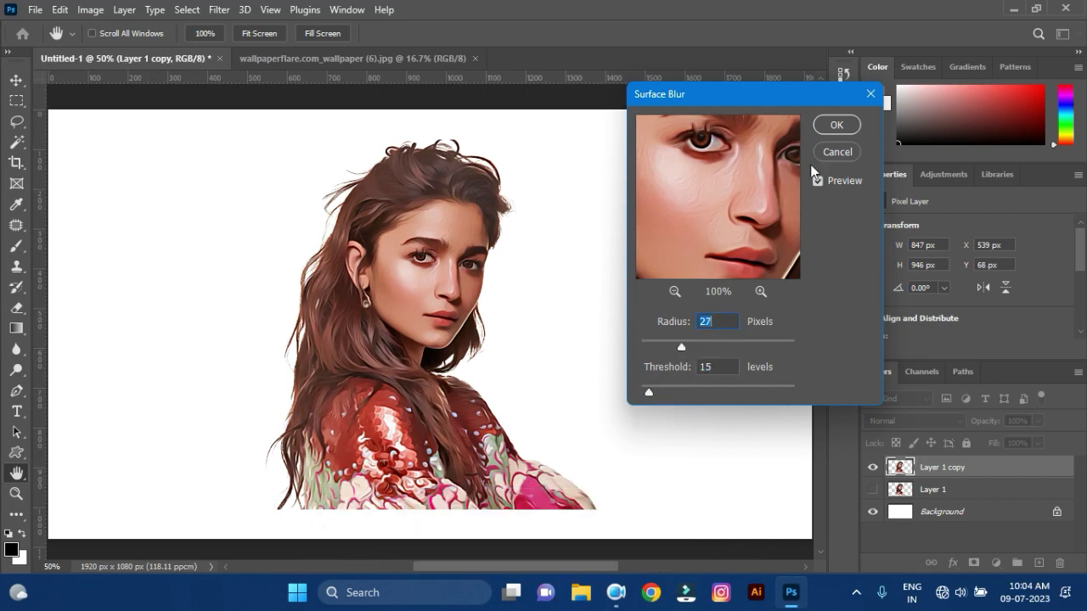
left_click(836, 125)
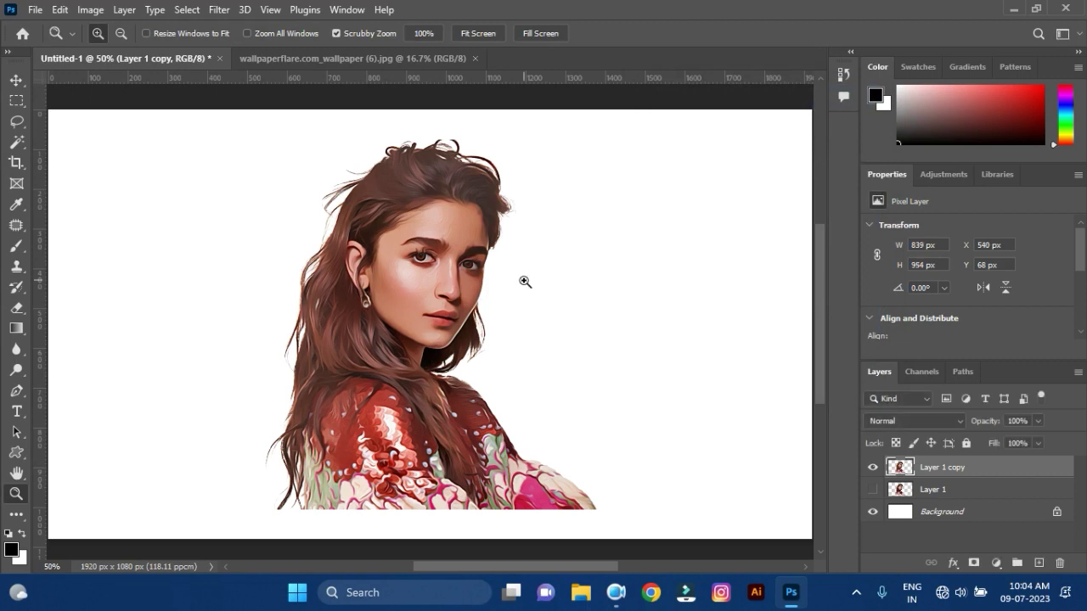
Open the Filter Gallery on the portrait and bring up the Brush Strokes filters
left_click(226, 15)
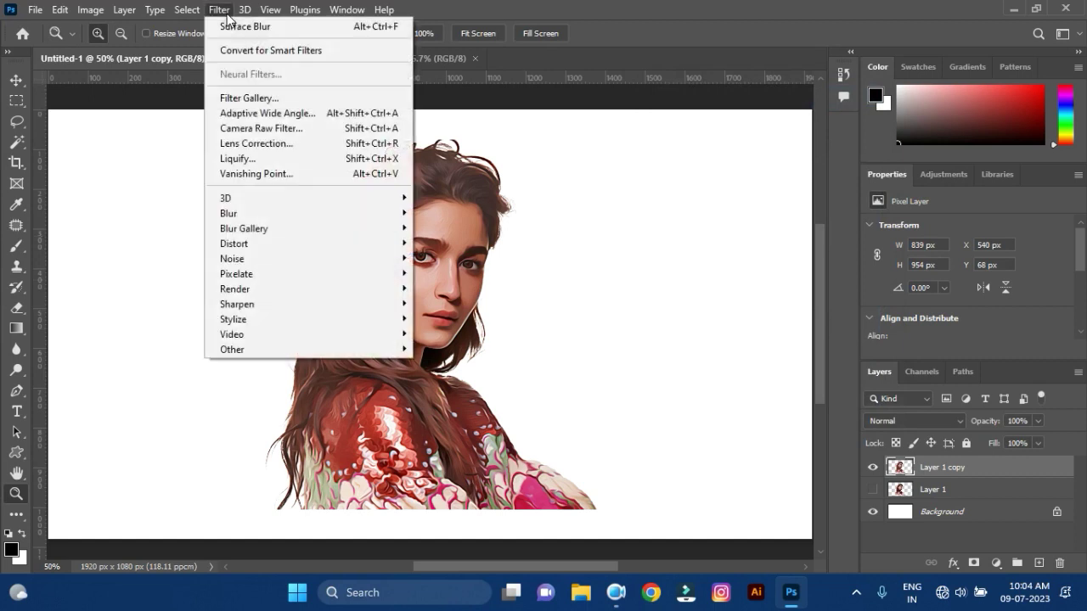
left_click(243, 99)
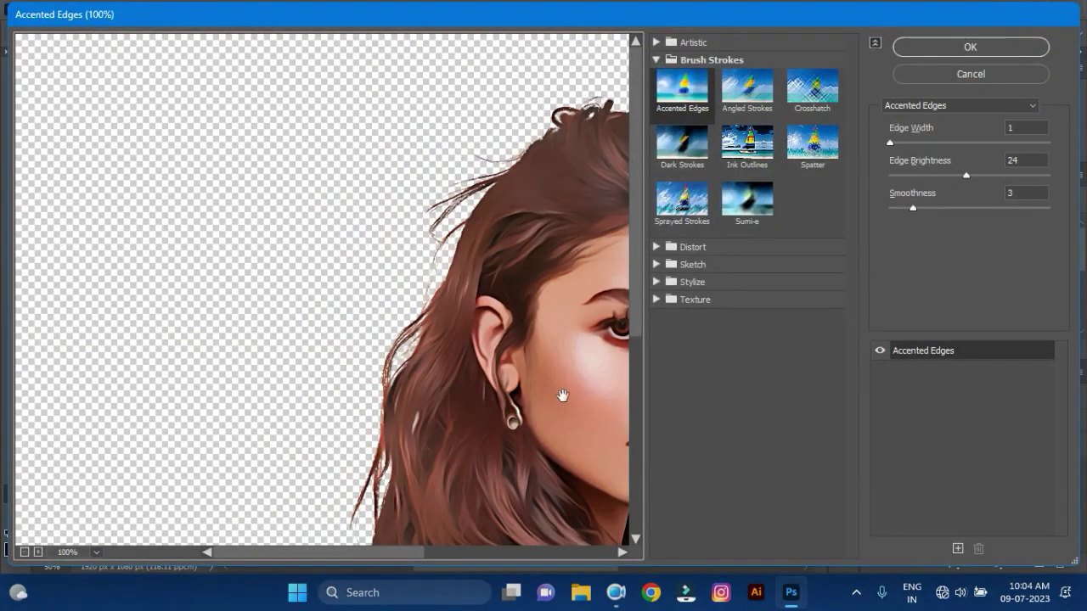
mouse_move(563, 393)
left_mouse_down()
mouse_move(550, 400)
mouse_move(290, 344)
left_mouse_up()
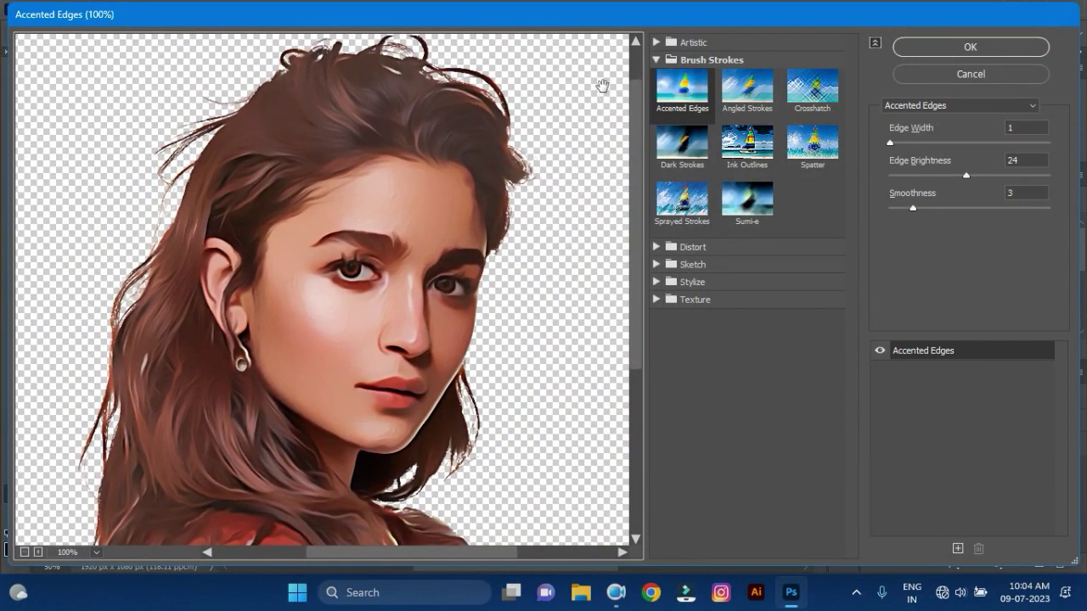
left_click(657, 61)
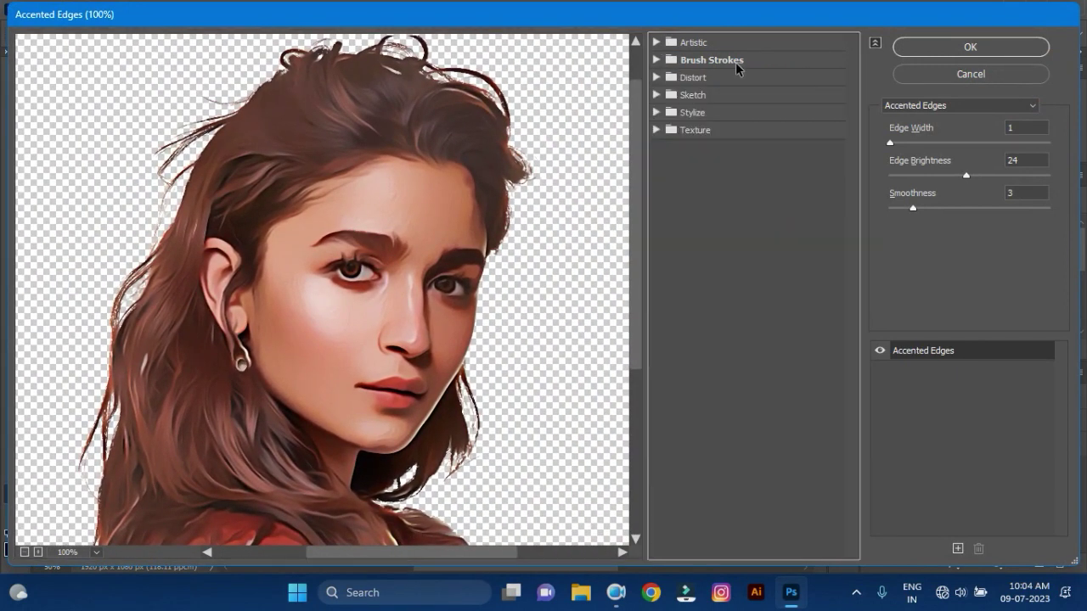
left_click(658, 61)
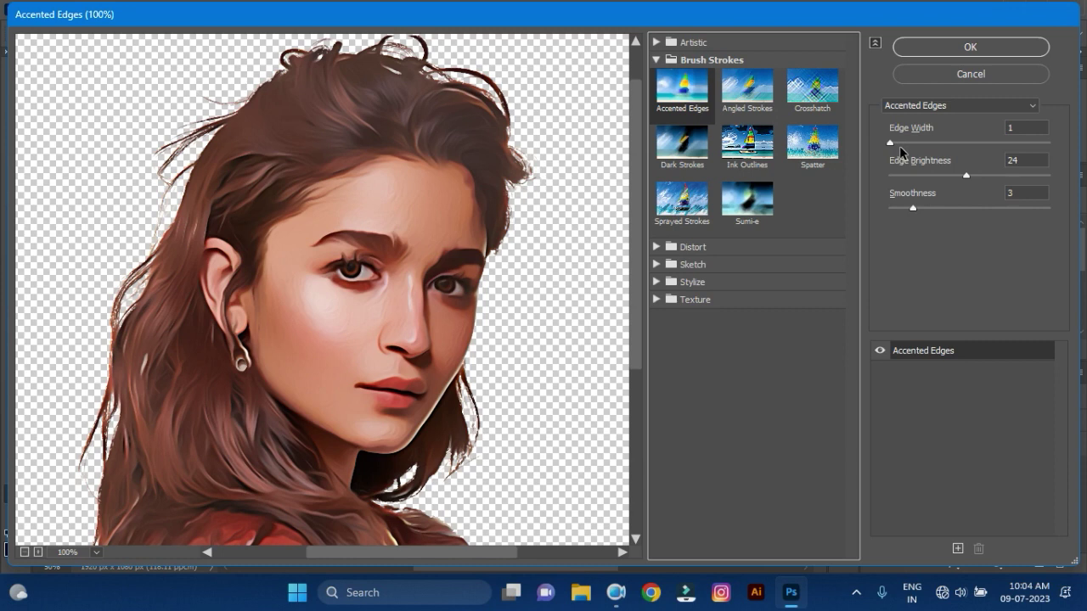
Apply Accented Edges with Edge Width 1, Edge Brightness 25 and Smoothness 4
left_click_drag(890, 142, 907, 150)
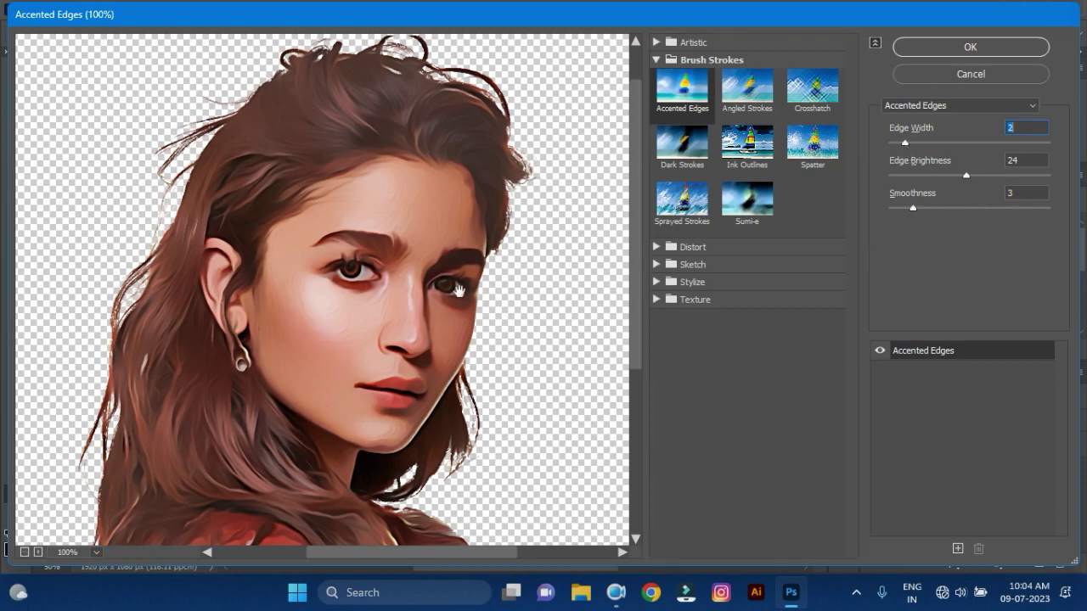
left_click(682, 94)
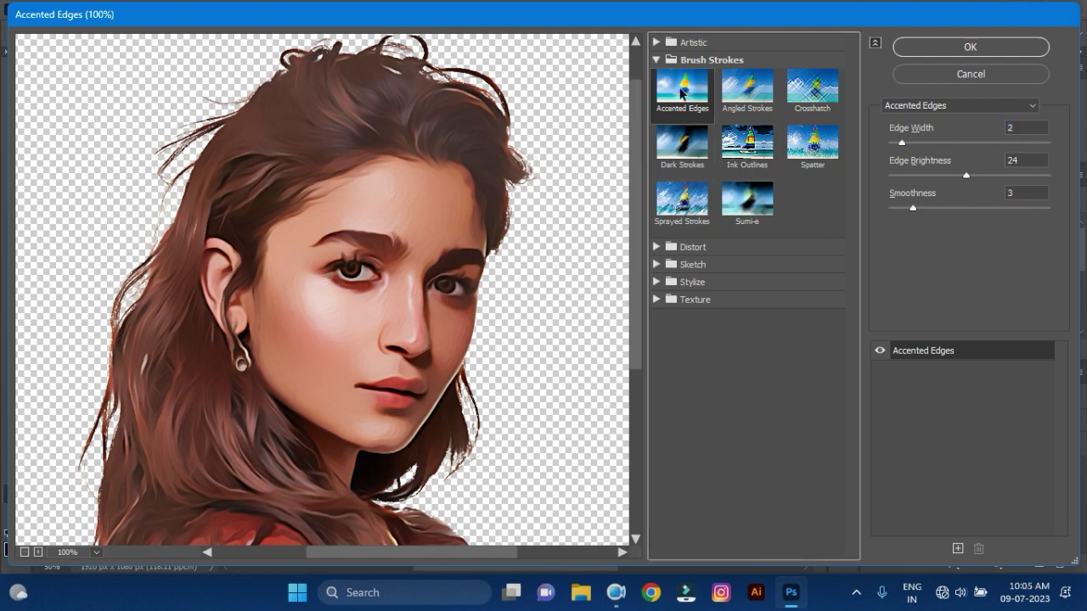
left_click_drag(905, 150, 910, 149)
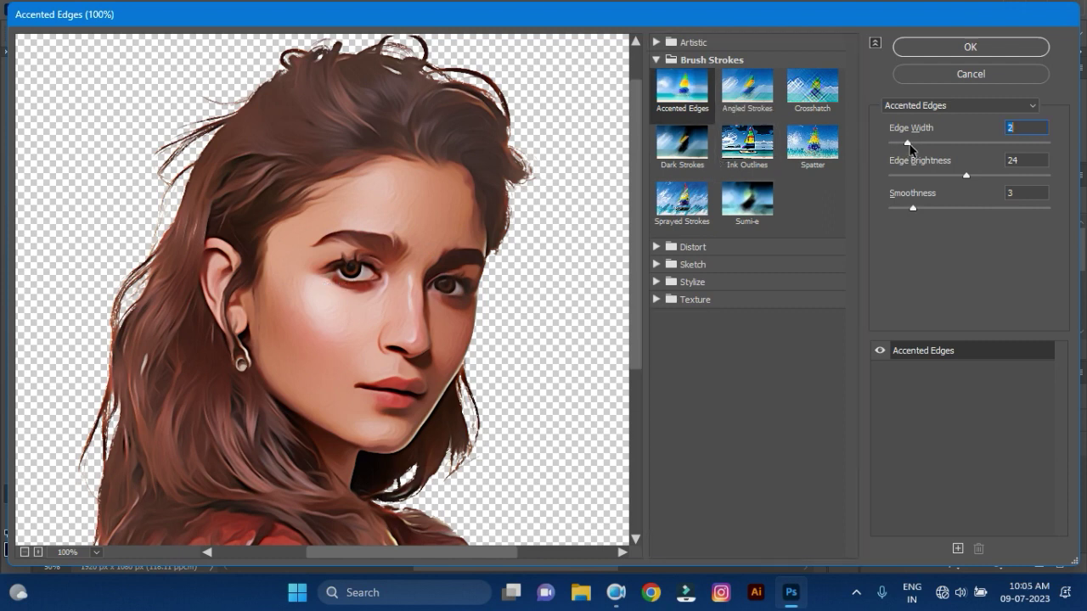
mouse_move(965, 176)
left_mouse_down()
mouse_move(934, 176)
mouse_move(955, 176)
left_mouse_up()
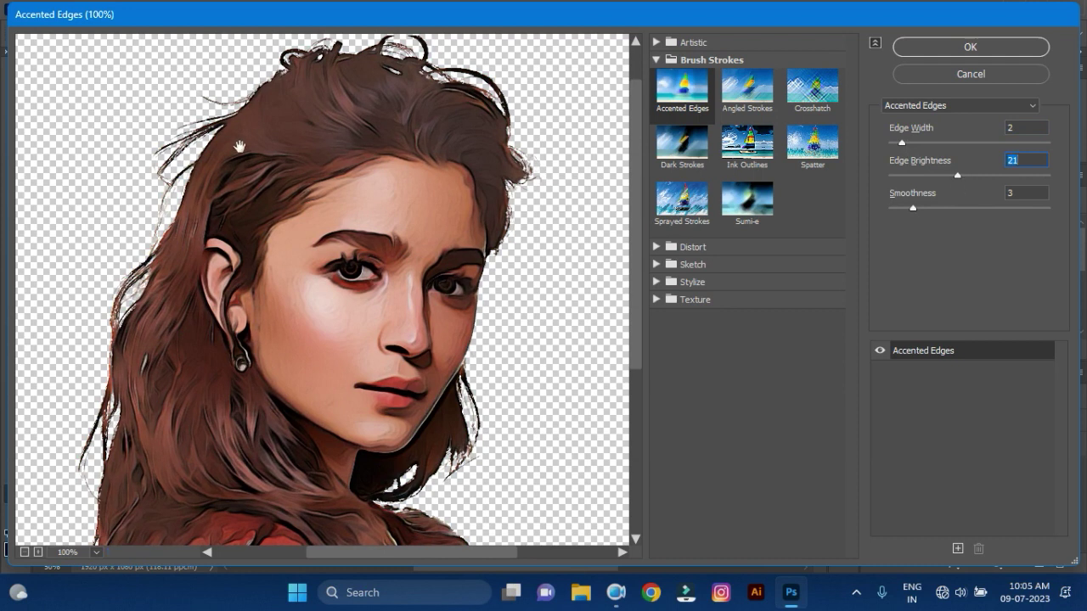
left_click_drag(960, 179, 967, 175)
mouse_move(913, 208)
left_mouse_down()
mouse_move(904, 208)
mouse_move(924, 209)
left_mouse_up()
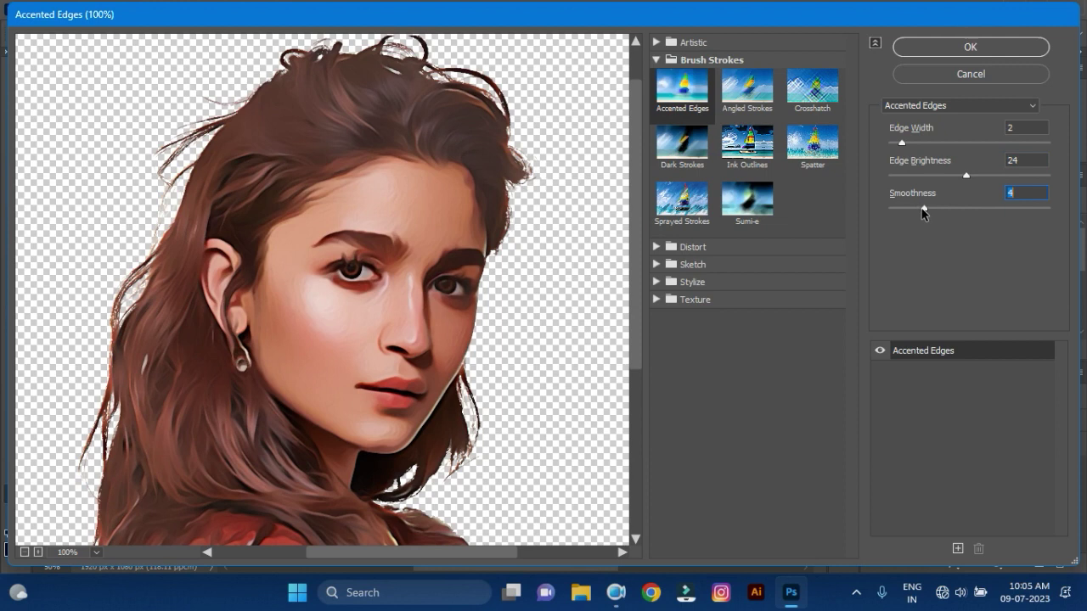
left_click(968, 176)
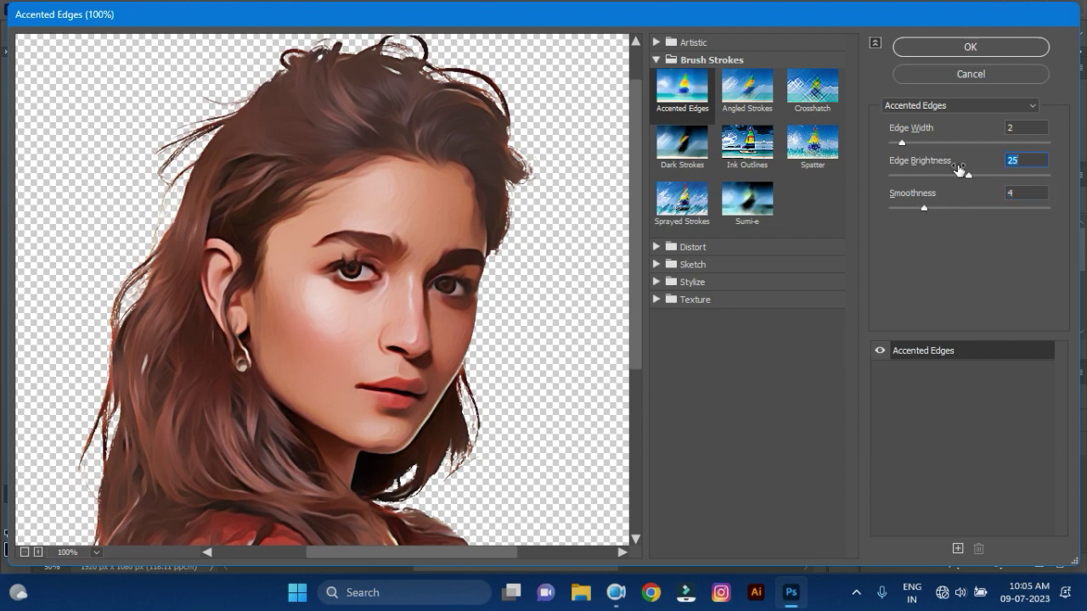
left_click_drag(901, 143, 895, 143)
left_click(935, 53)
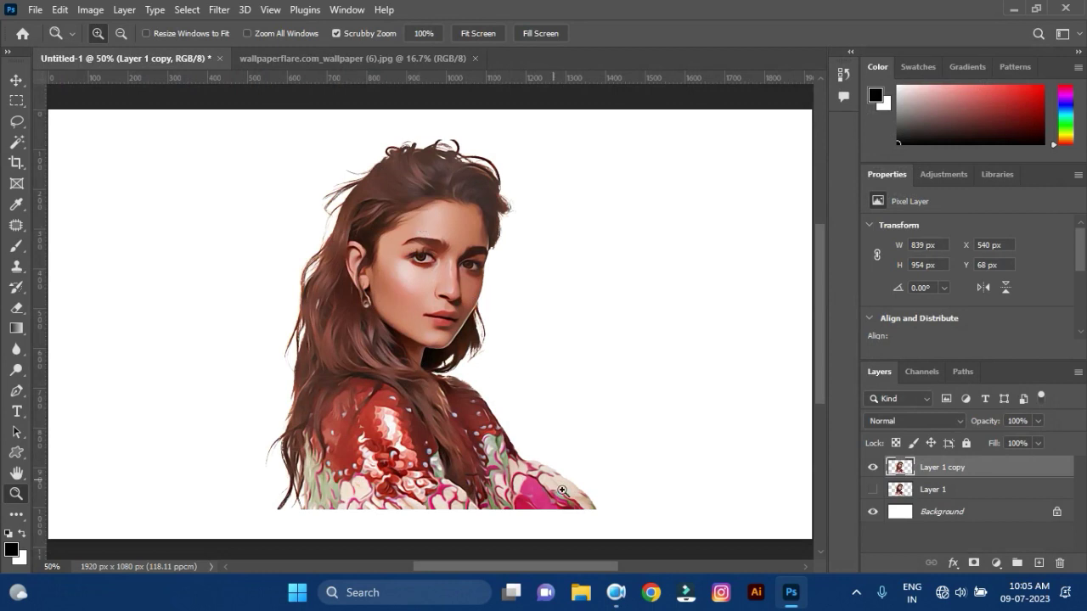
left_click_drag(582, 567, 576, 567)
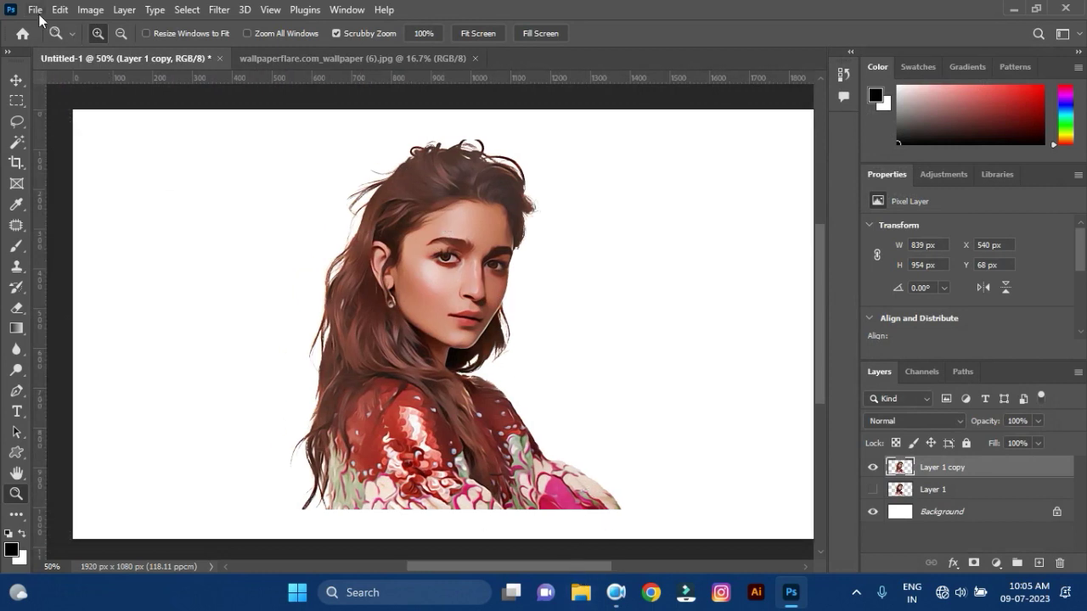
left_click(35, 9)
left_click(49, 42)
scroll(461, 294, "down", 3)
scroll(460, 294, "down", 3)
scroll(461, 294, "down", 3)
scroll(460, 294, "down", 2)
scroll(461, 300, "down", 3)
scroll(460, 300, "down", 3)
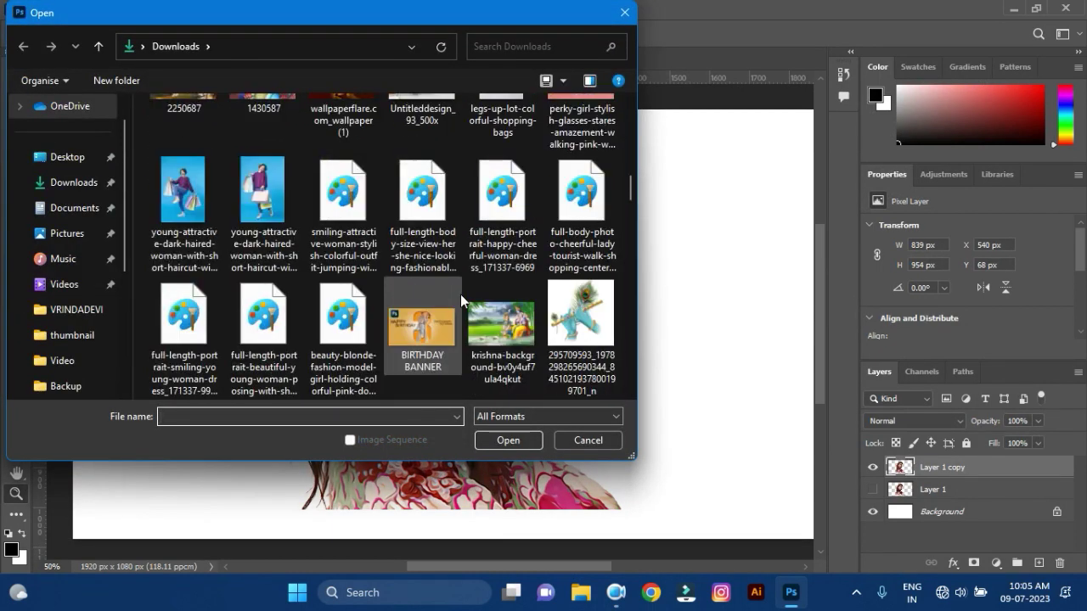
scroll(460, 300, "down", 3)
scroll(461, 300, "down", 3)
scroll(460, 295, "down", 3)
scroll(460, 295, "down", 3)
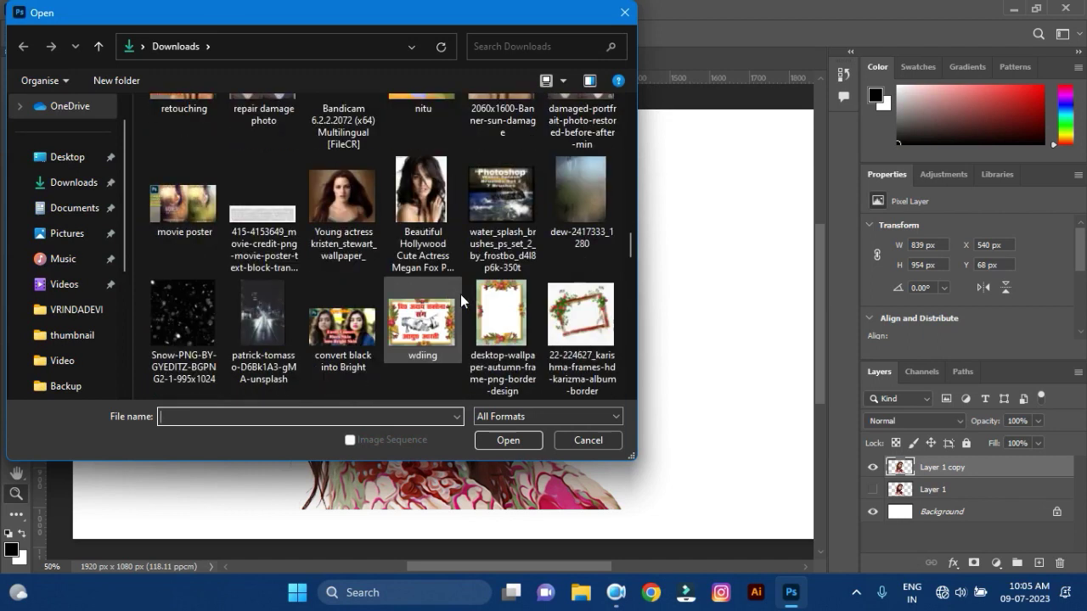
scroll(460, 294, "down", 2)
scroll(460, 295, "down", 2)
left_click(453, 261)
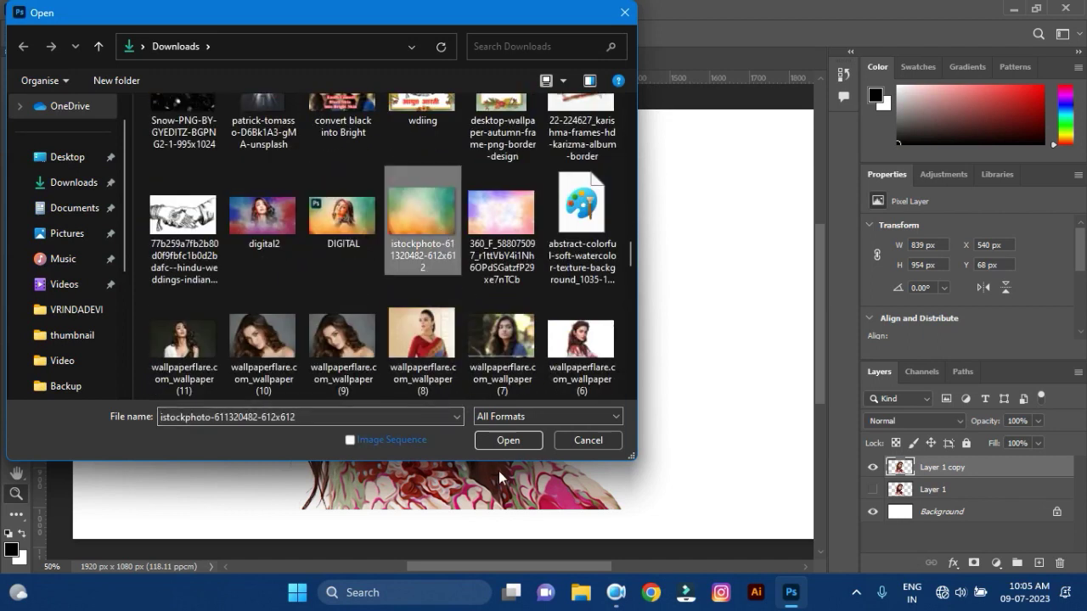
left_click(509, 442)
Drag the texture into the portrait document and place Layer 2 beneath the painted portrait
key("v")
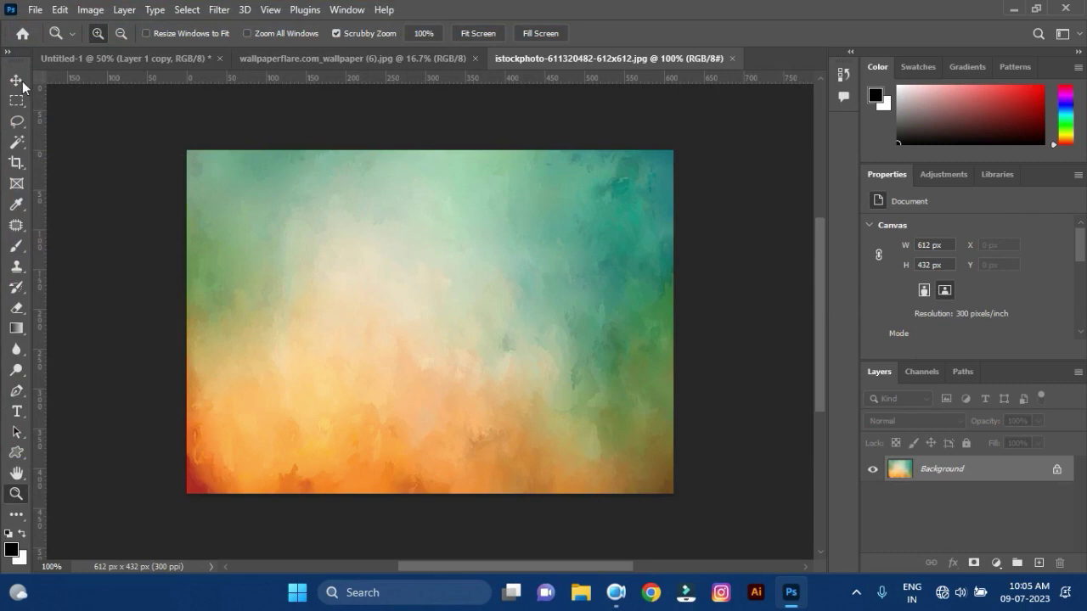
mouse_move(396, 315)
left_mouse_down()
mouse_move(227, 180)
mouse_move(159, 201)
left_mouse_up()
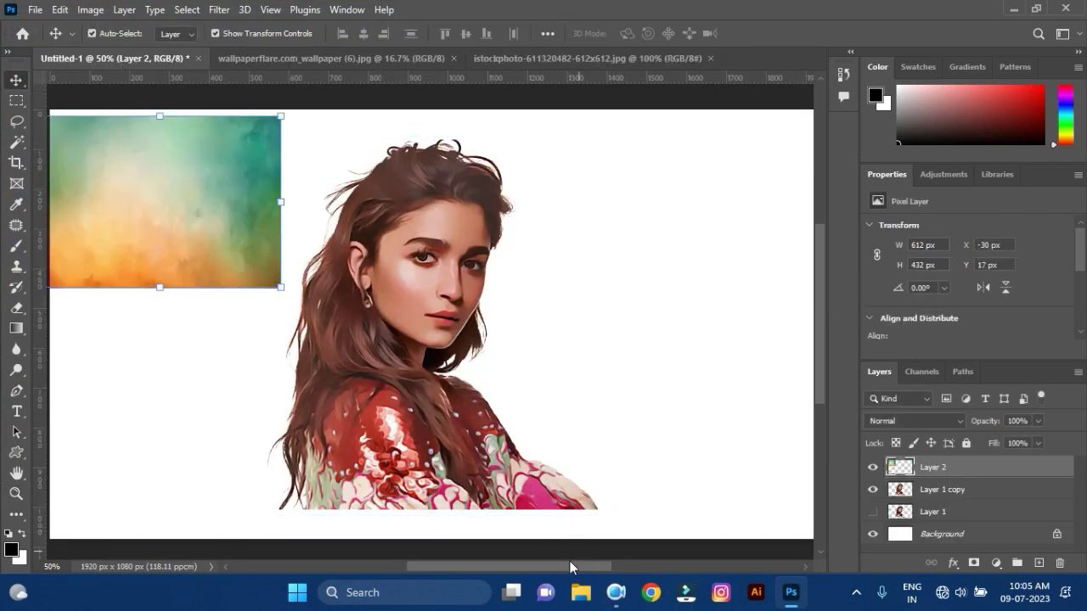
left_click(16, 493)
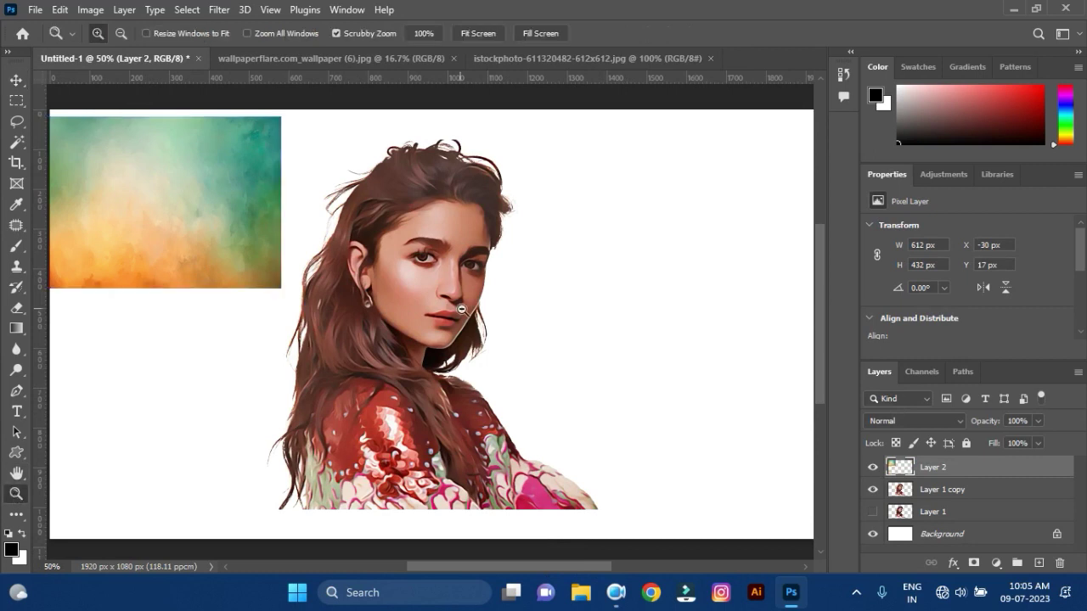
left_click(463, 311, "alt")
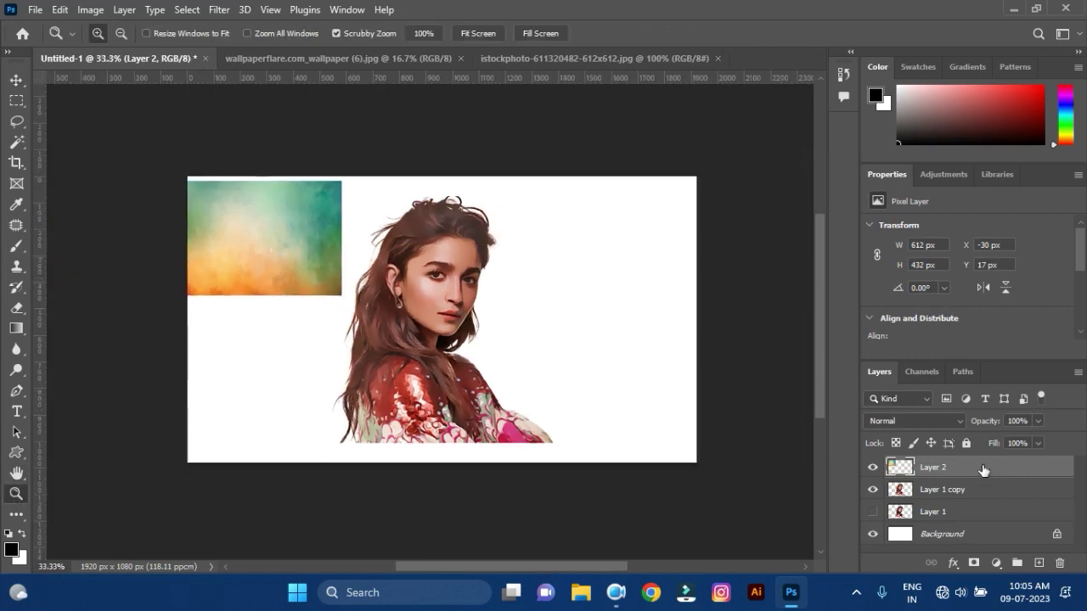
left_click_drag(984, 469, 980, 501)
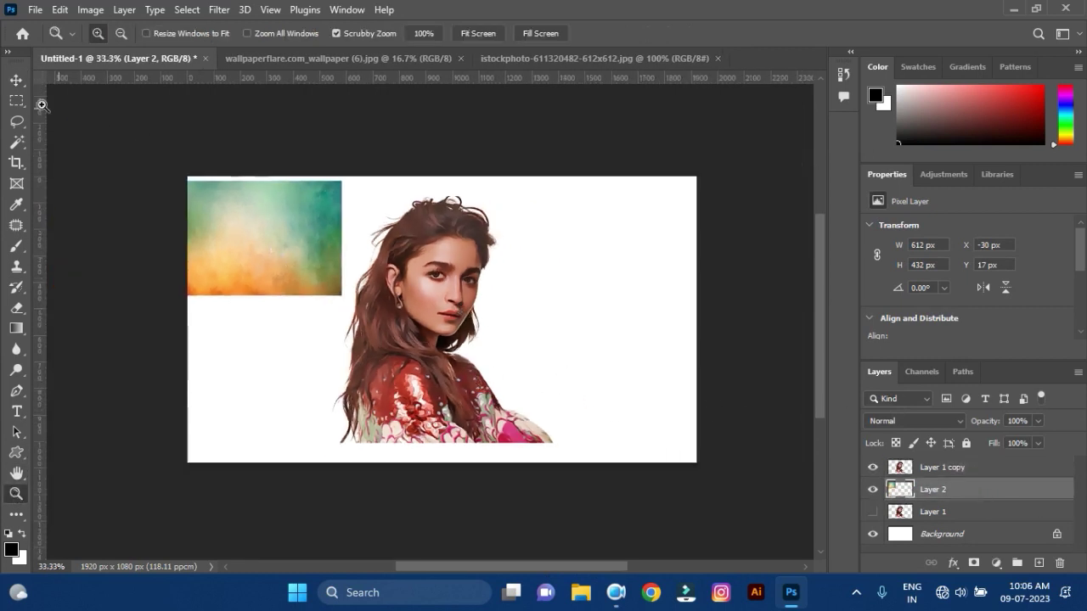
Scale the texture from the top-left corner to fill the whole 1920 × 1080 canvas
left_click(17, 87)
left_click_drag(249, 242, 274, 248)
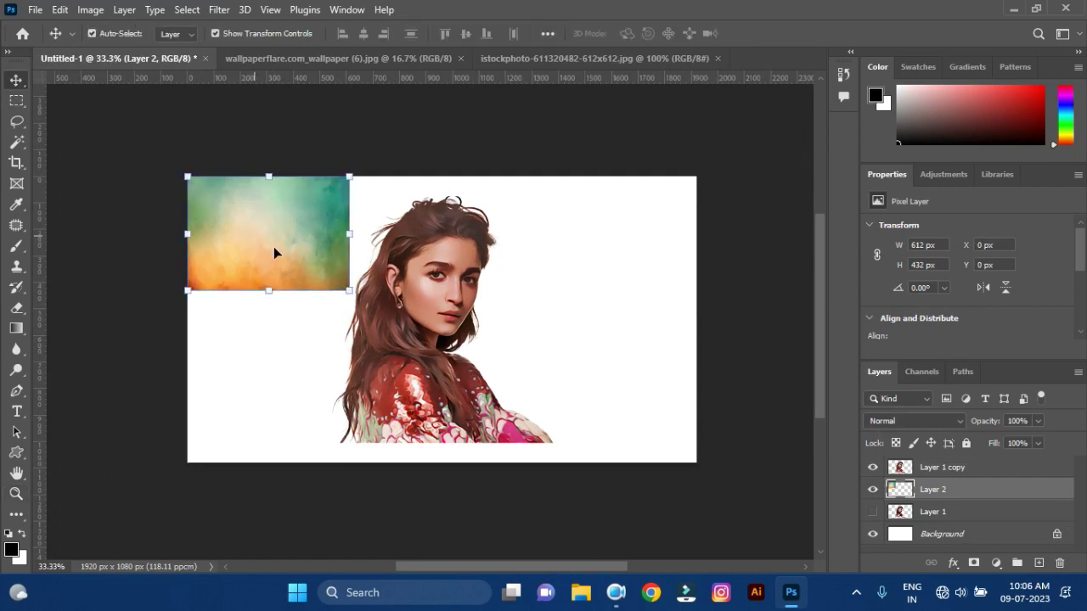
left_click_drag(348, 290, 683, 447)
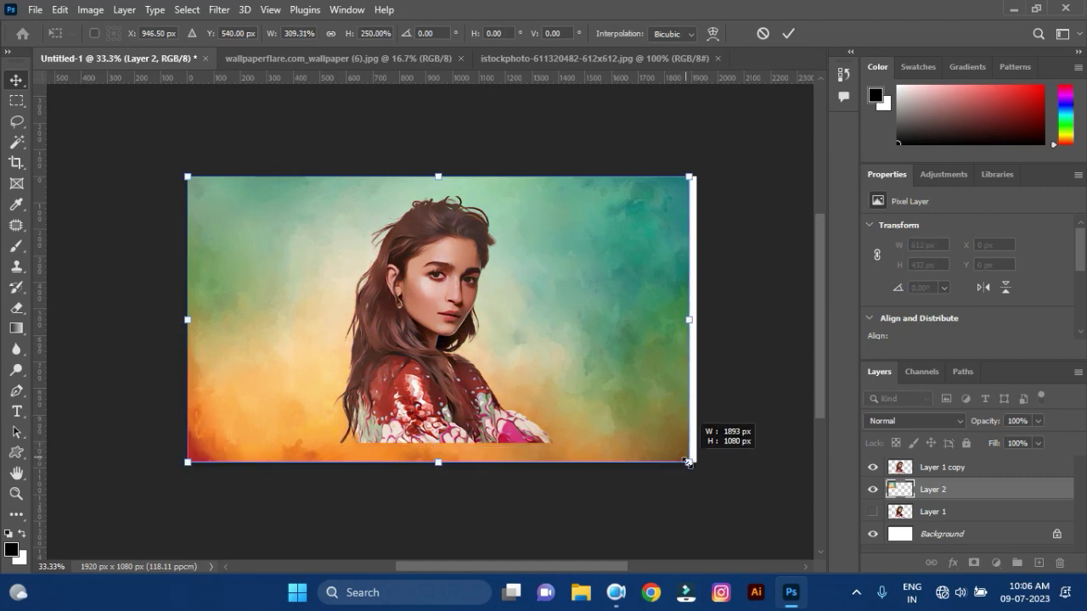
left_click_drag(683, 447, 696, 463)
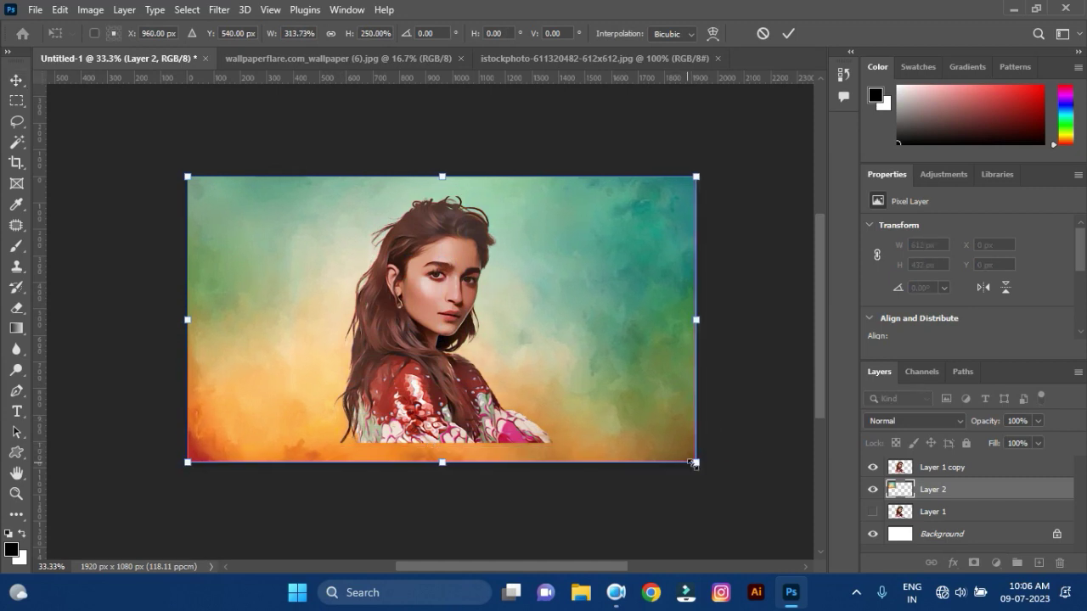
left_click(786, 33)
Zoom to 50% and toggle layer visibility to compare the painted and original portraits
left_click(16, 493)
left_click(416, 336)
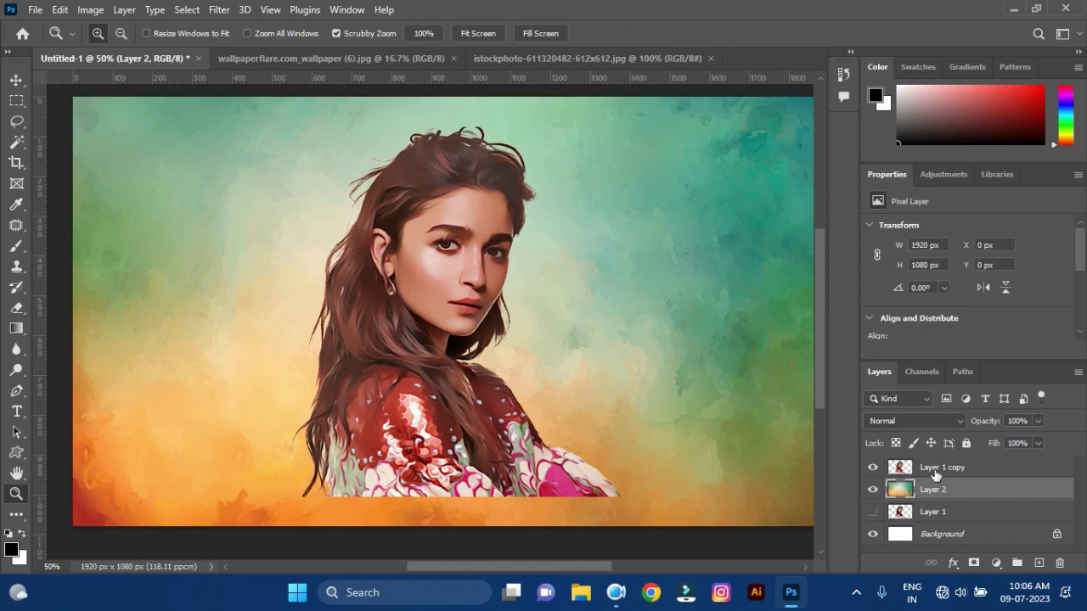
left_click(935, 474)
left_click(874, 513)
left_click(874, 467)
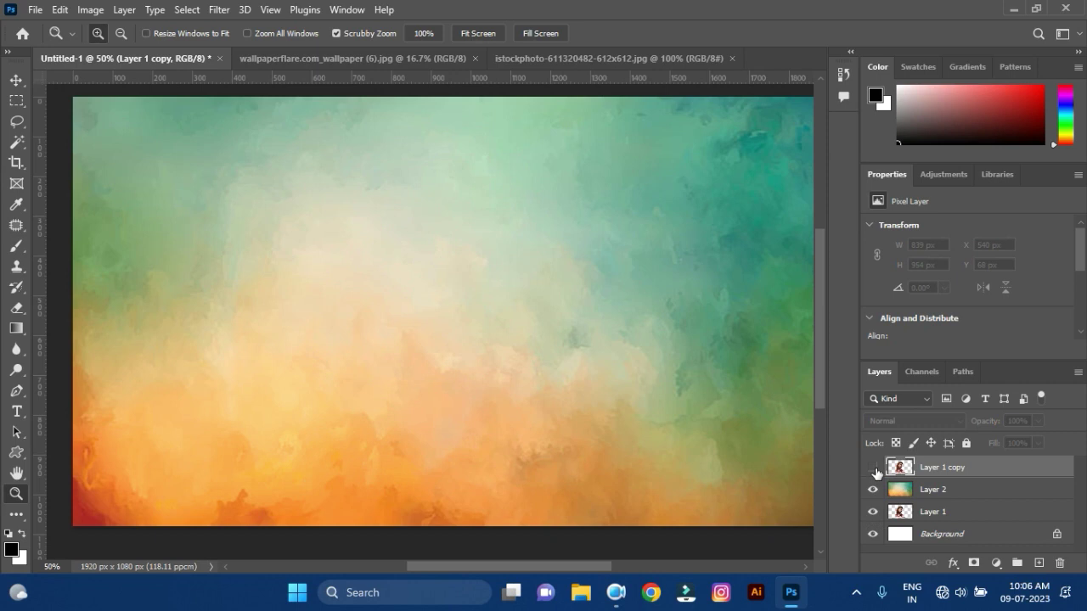
left_click(874, 467)
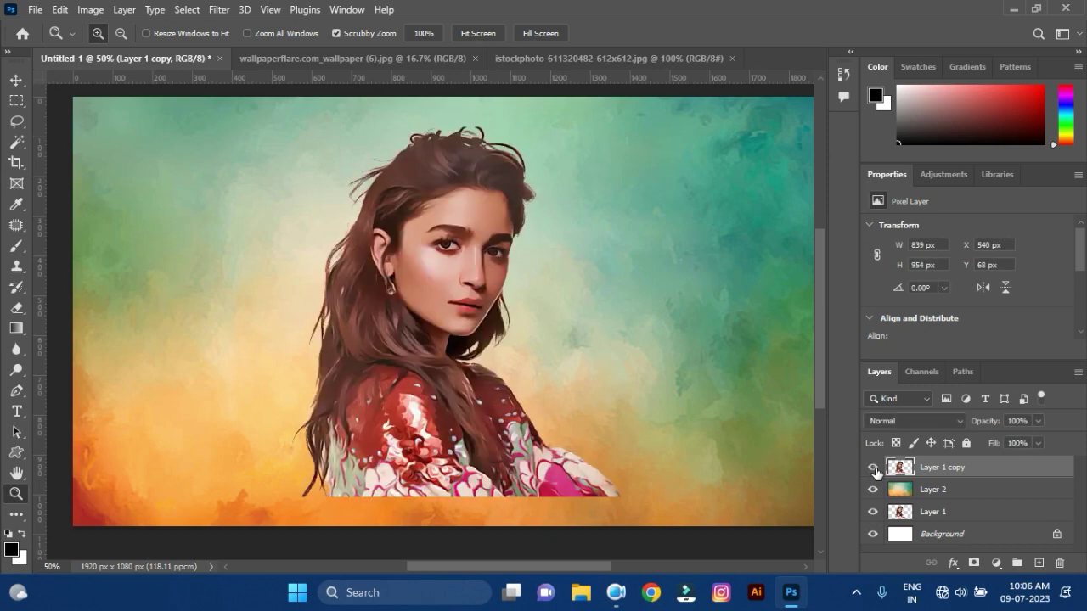
Move the texture layer below Layer 1 and hide the original photo layer
left_click(934, 493)
left_click_drag(938, 497, 871, 523)
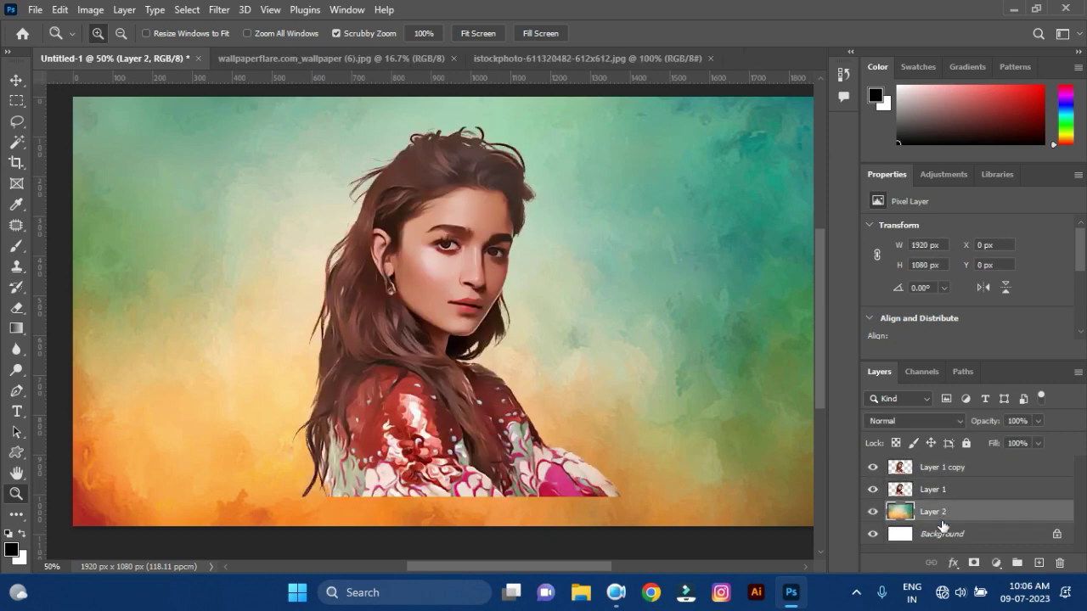
left_click(873, 469)
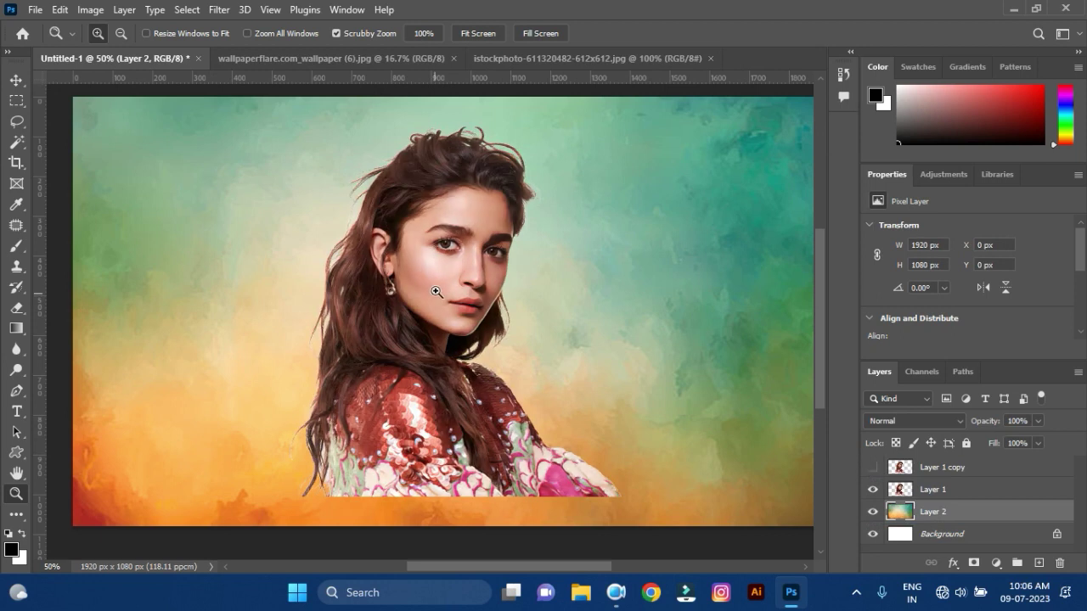
left_click(873, 468)
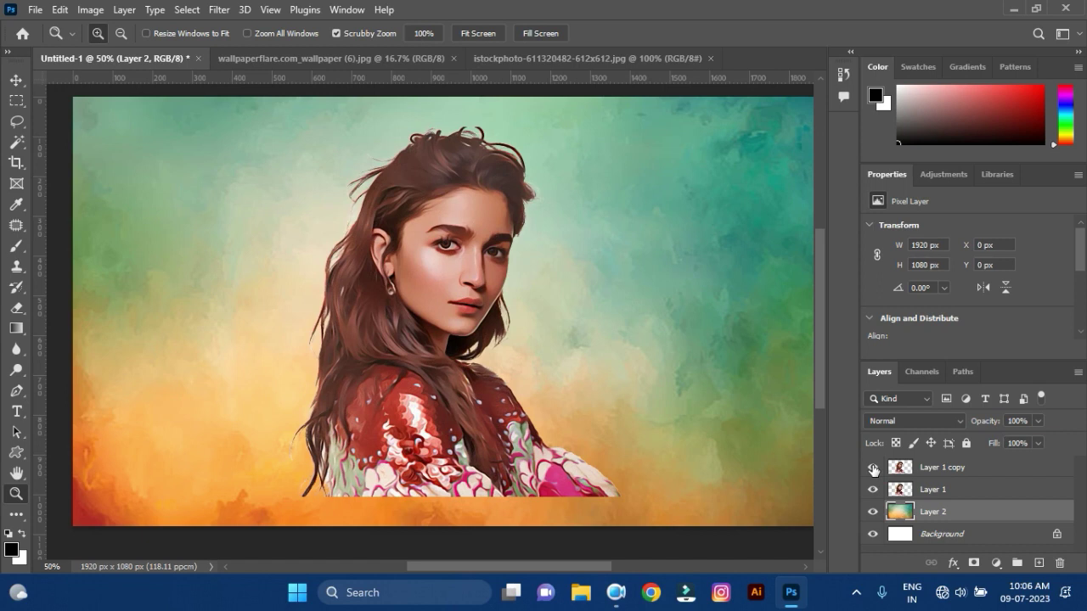
left_click(939, 469)
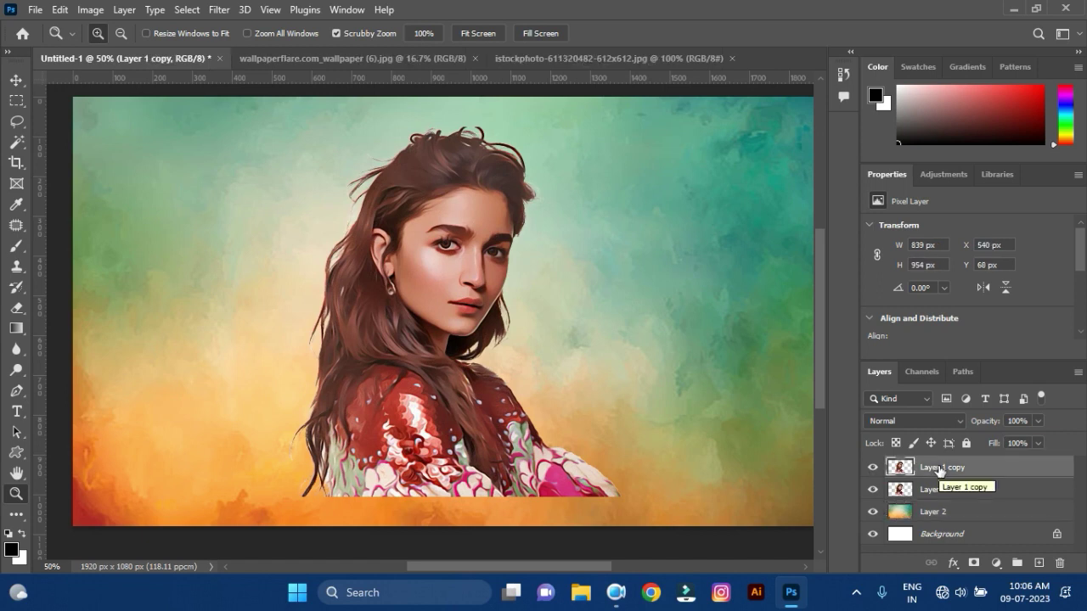
left_click(873, 490)
left_click(220, 11)
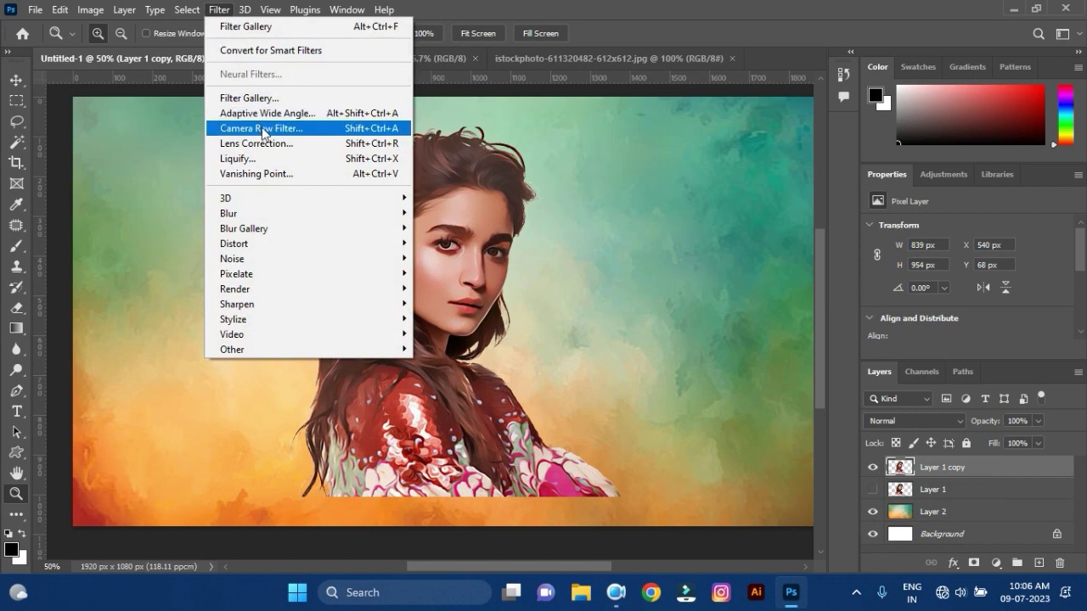
In Camera Raw, add sharpening, raise Contrast to +19 and brighten highlights and shadows
left_click(261, 127)
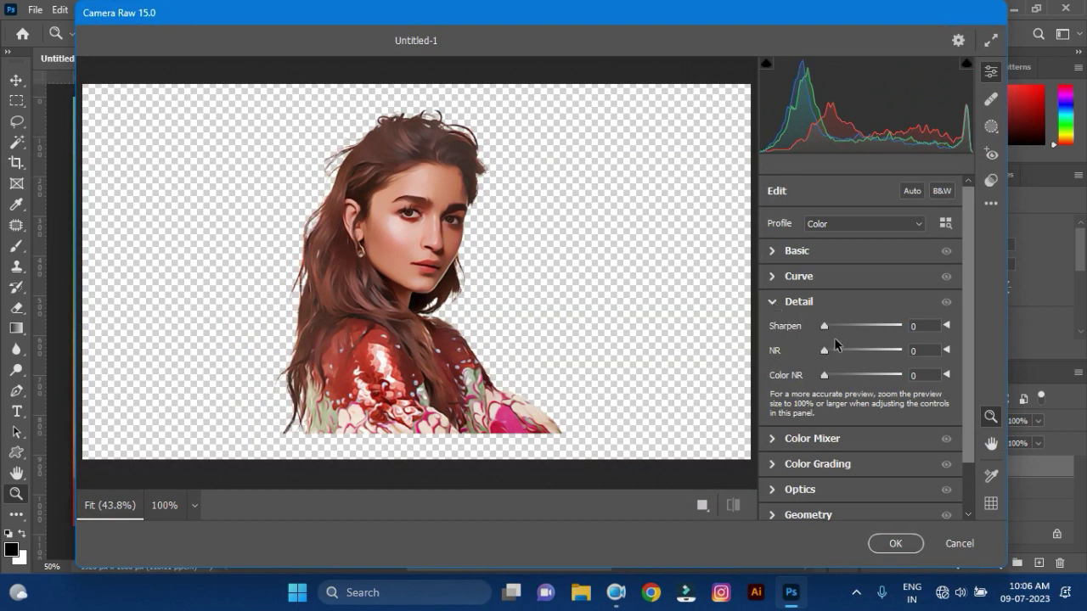
left_click_drag(824, 326, 873, 330)
left_click(772, 302)
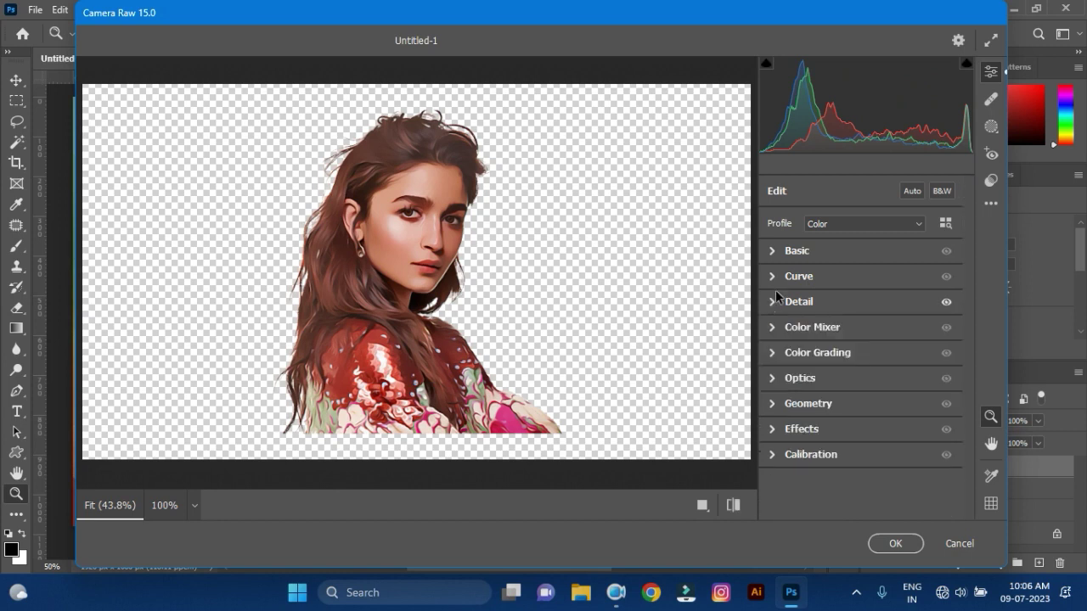
left_click(779, 251)
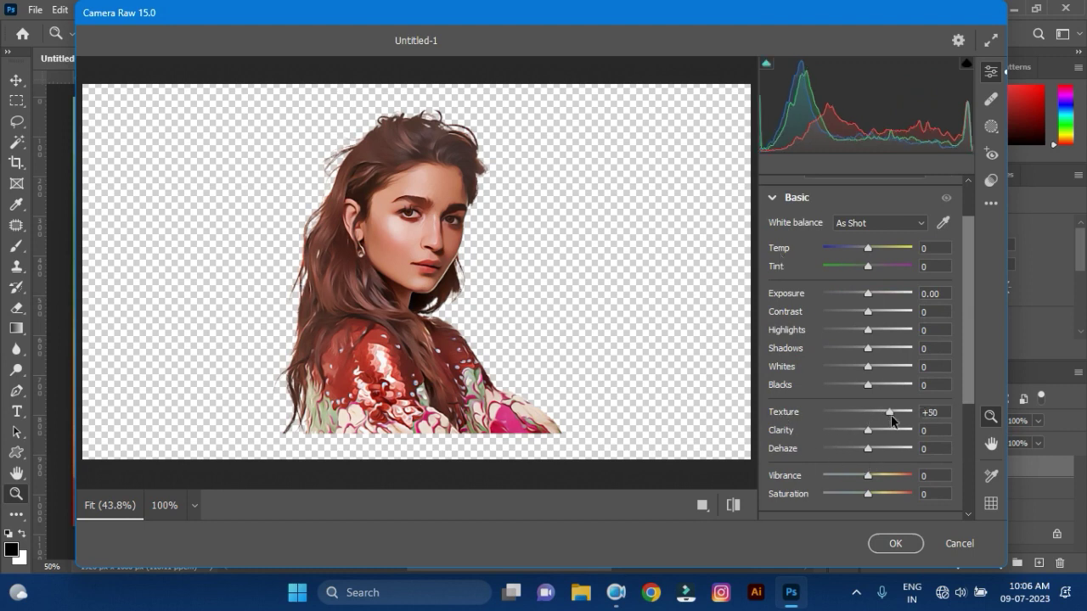
left_click_drag(871, 416, 893, 419)
left_click_drag(868, 311, 889, 333)
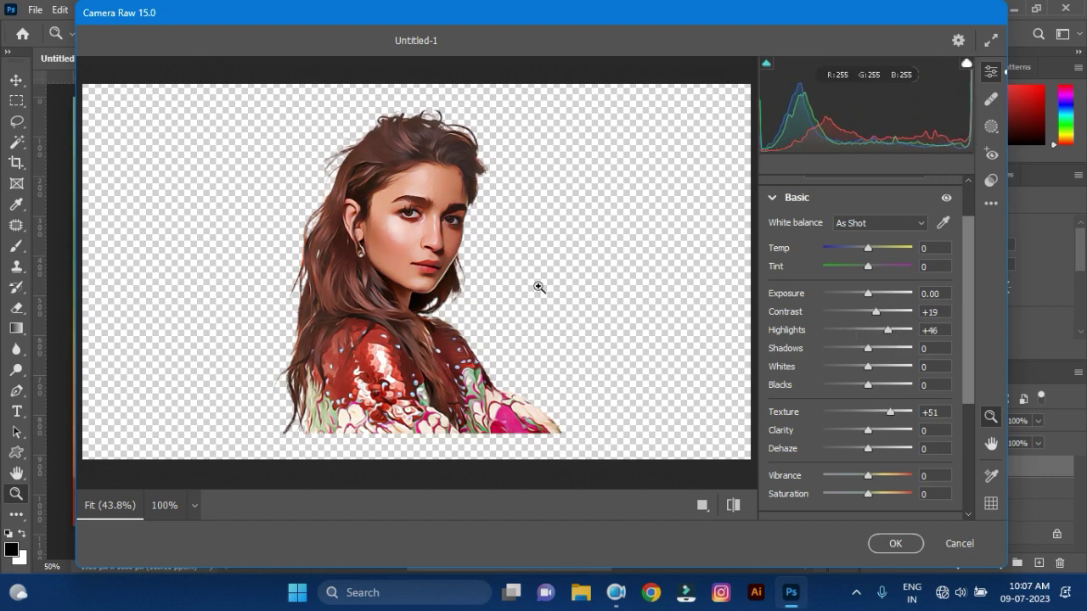
mouse_move(868, 349)
left_mouse_down()
mouse_move(858, 351)
mouse_move(880, 355)
mouse_move(863, 369)
mouse_move(898, 376)
mouse_move(866, 371)
left_mouse_up()
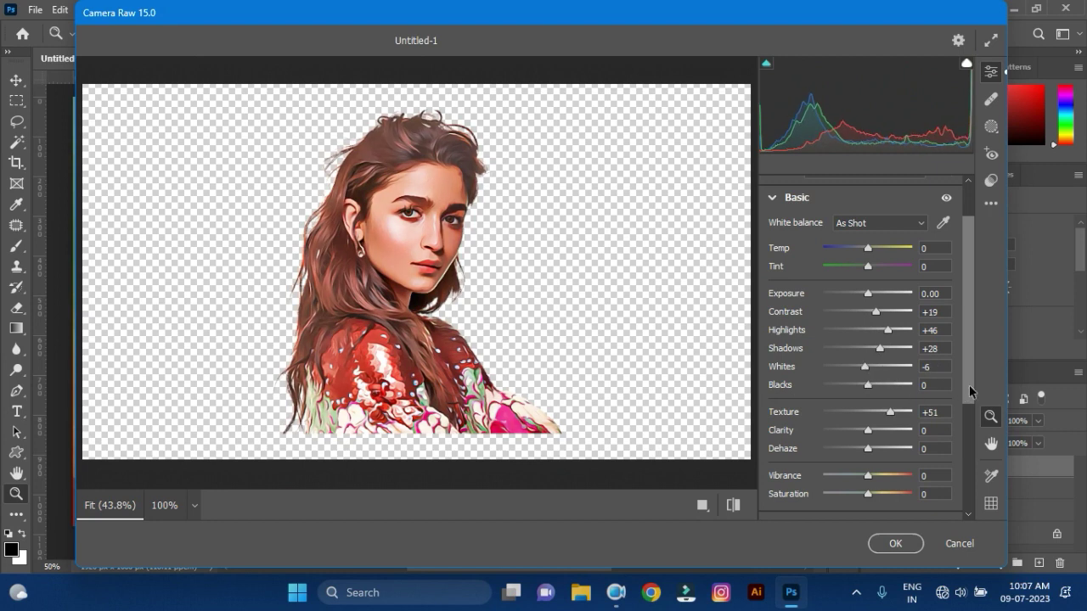
Set Texture +66, Clarity +17 and noise reduction 40, then apply the filter
scroll(969, 397, "down", 1)
left_click_drag(891, 384, 900, 384)
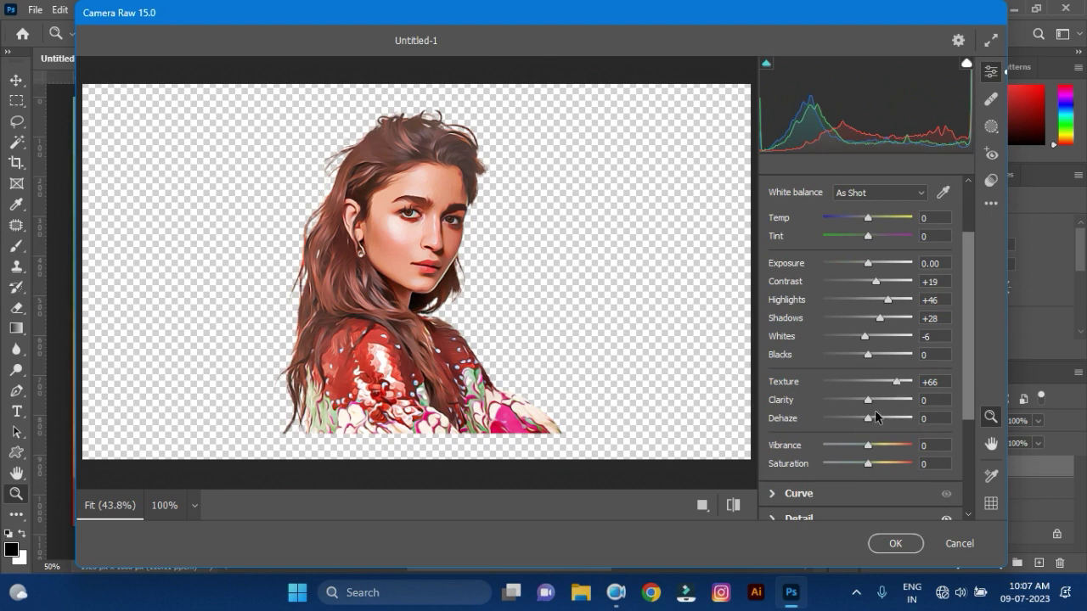
left_click_drag(868, 401, 876, 401)
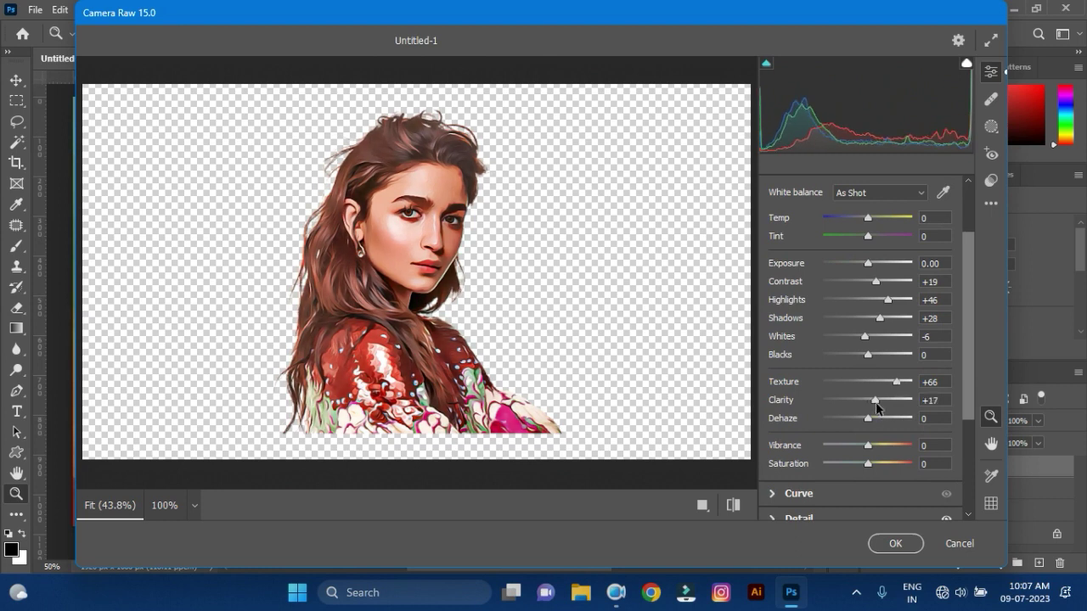
left_click_drag(970, 390, 968, 461)
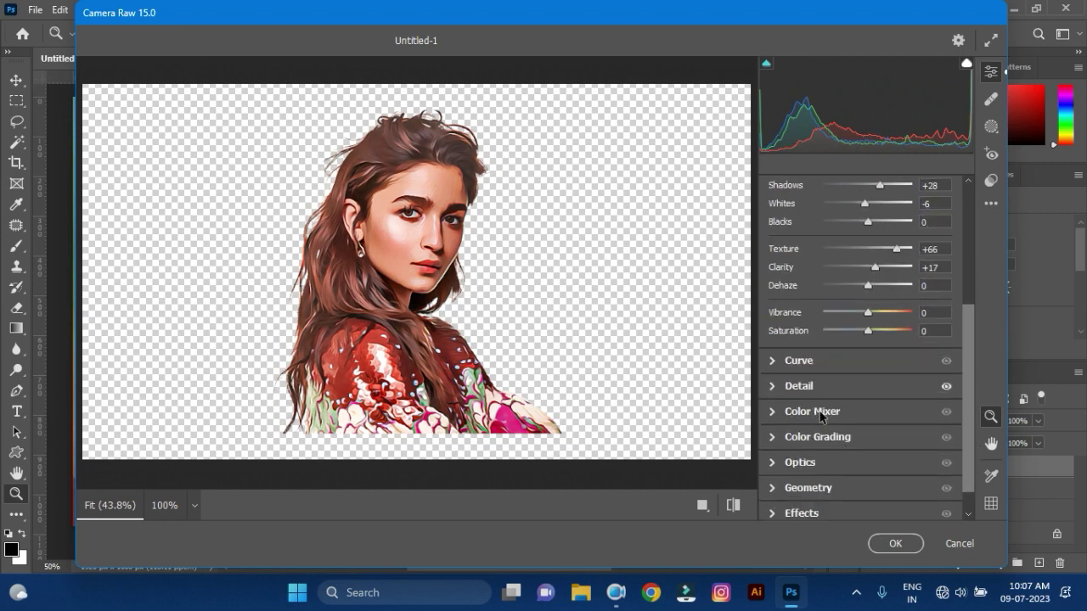
left_click(772, 385)
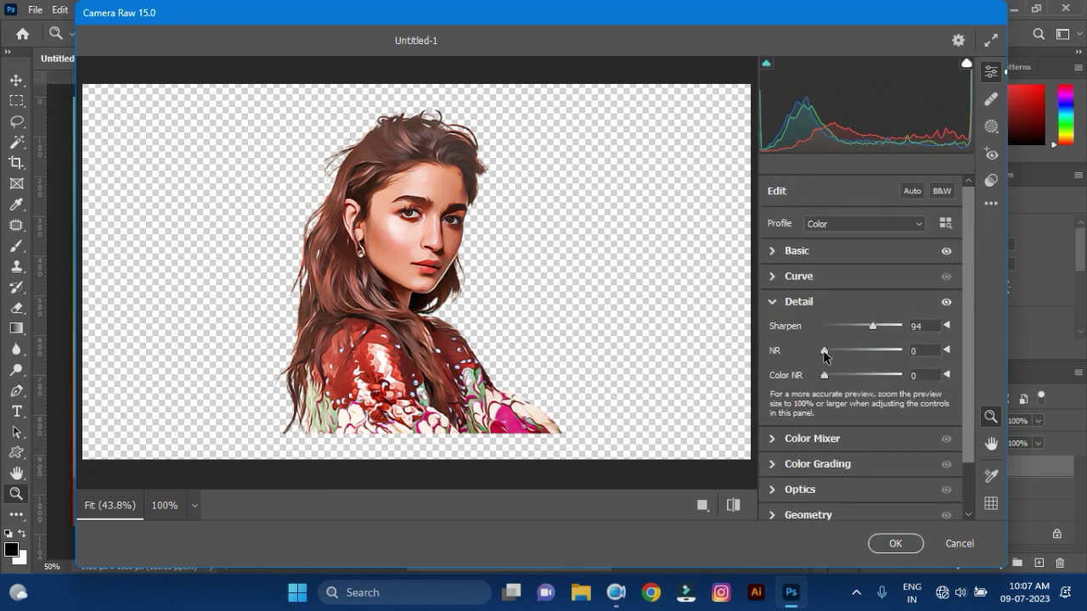
left_click_drag(823, 351, 858, 359)
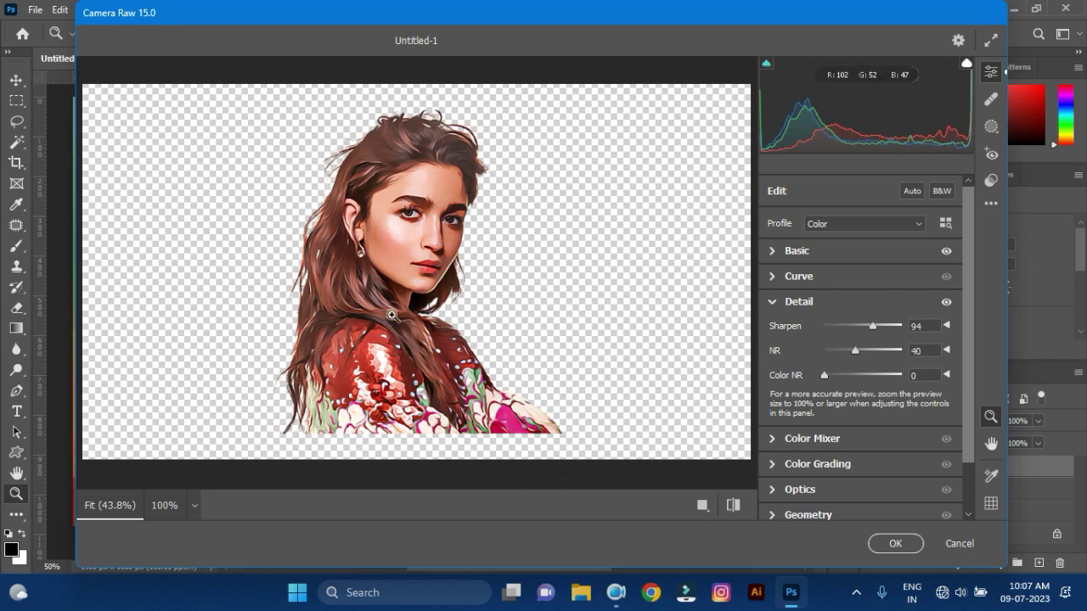
left_click(894, 544)
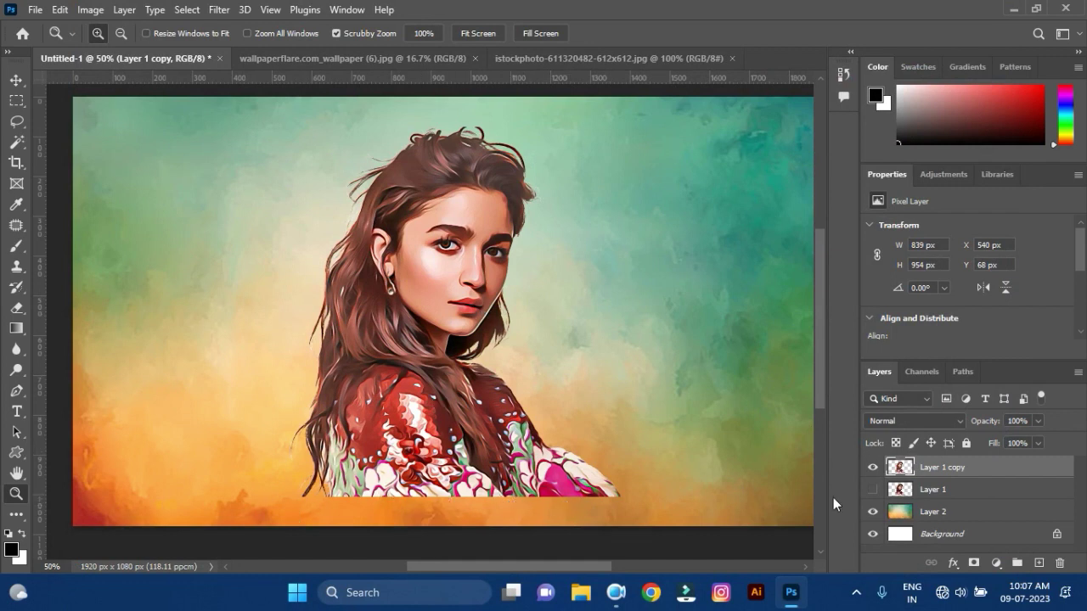
Mask Layer 1 copy and drag a Black, White gradient upward to fade its bottom edge
left_click(973, 564)
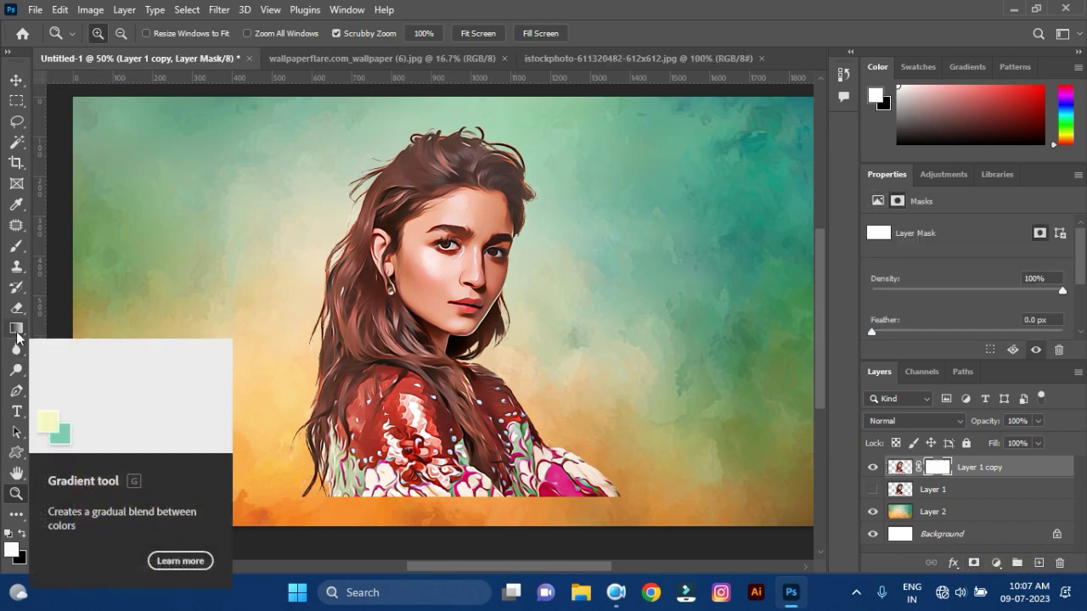
left_click(17, 330)
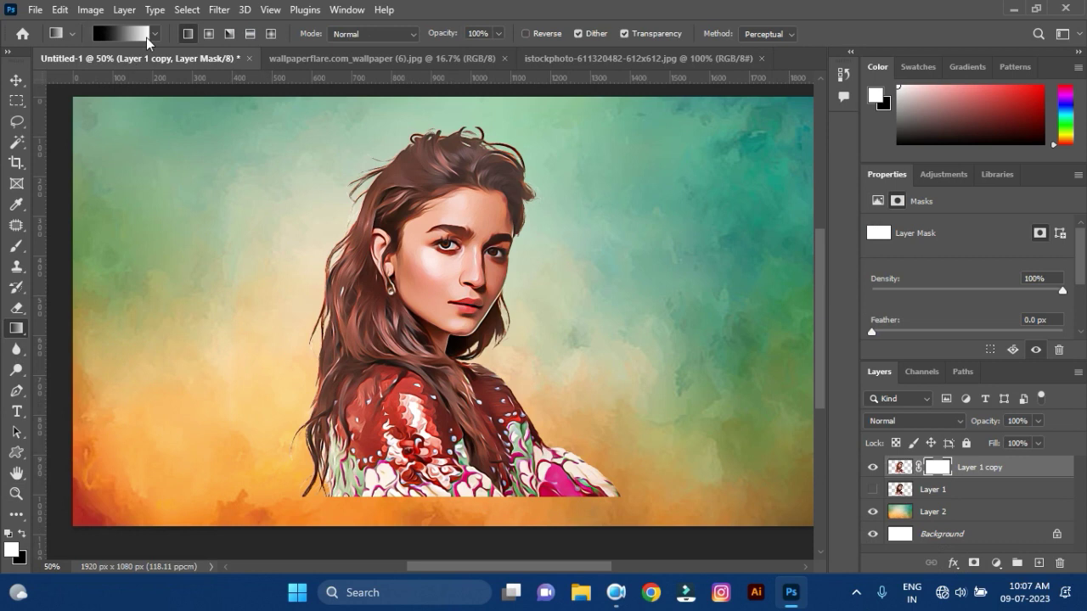
left_click(144, 37)
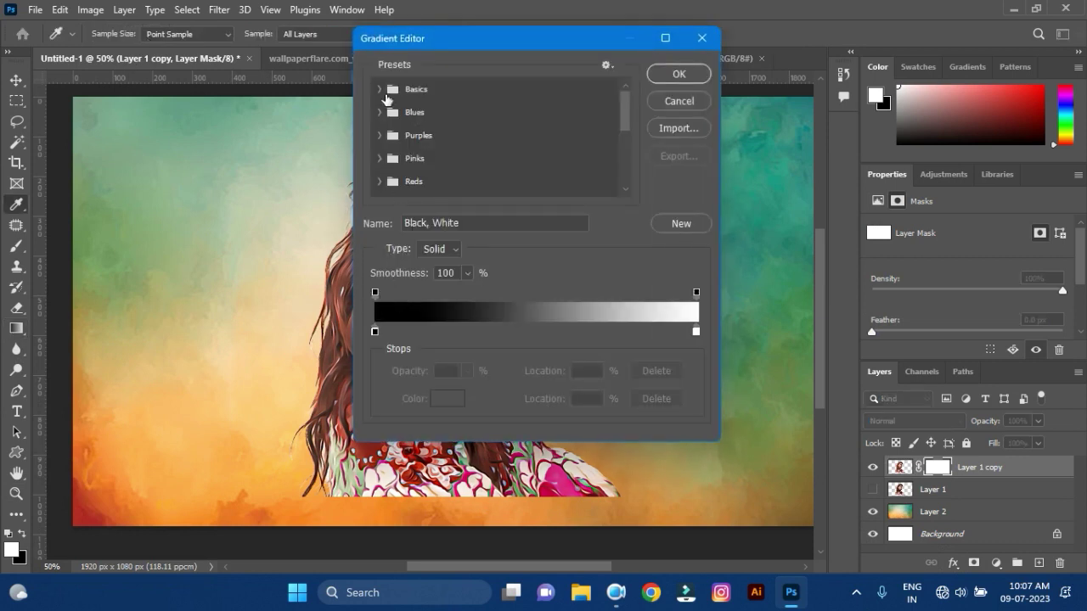
left_click(378, 88)
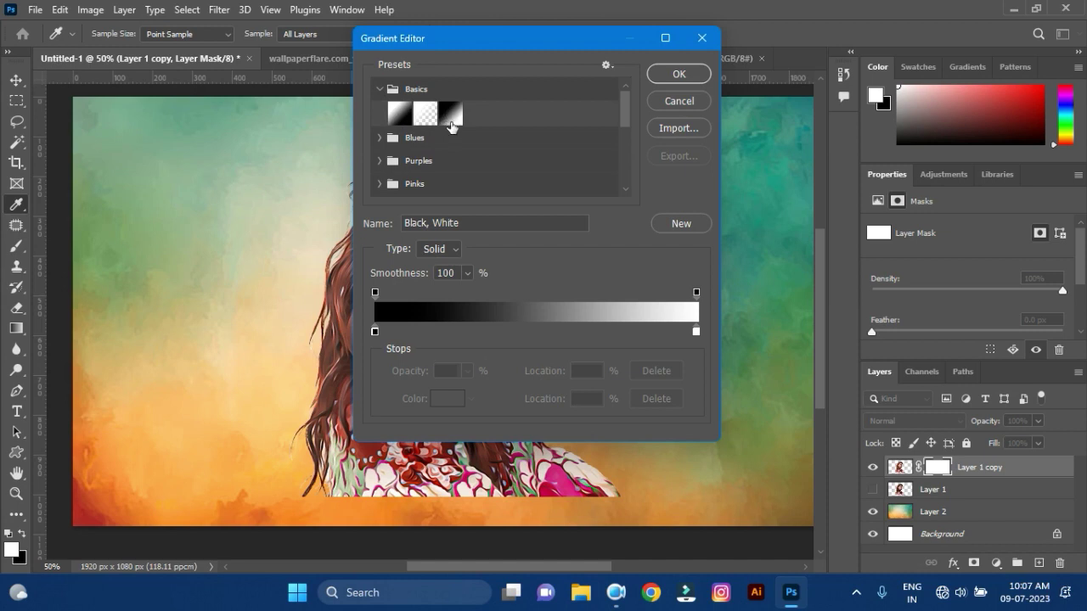
left_click(670, 77)
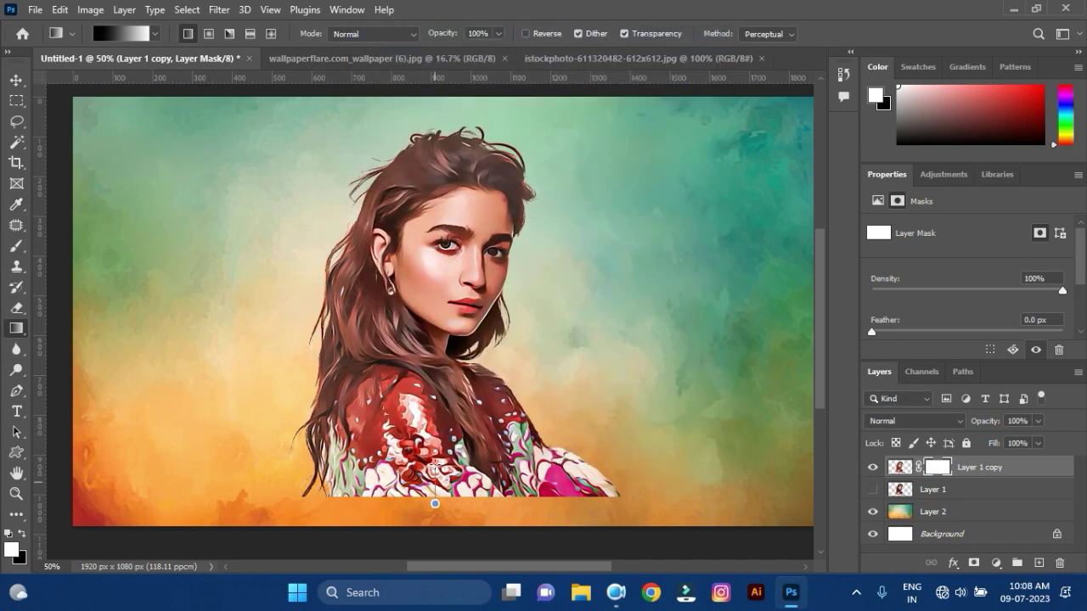
left_click_drag(433, 443, 435, 429)
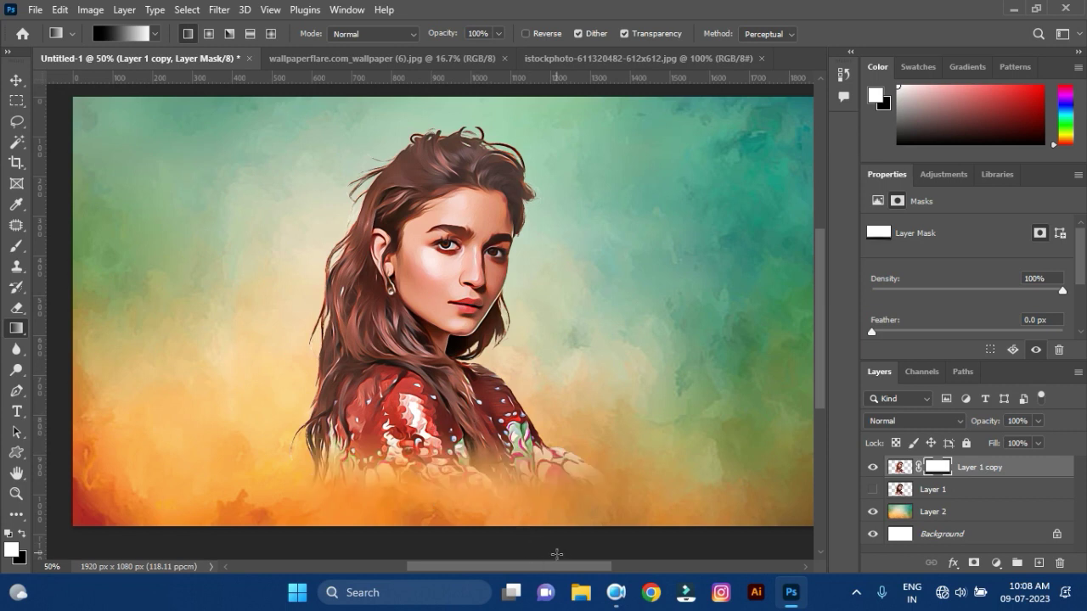
left_click_drag(584, 566, 585, 566)
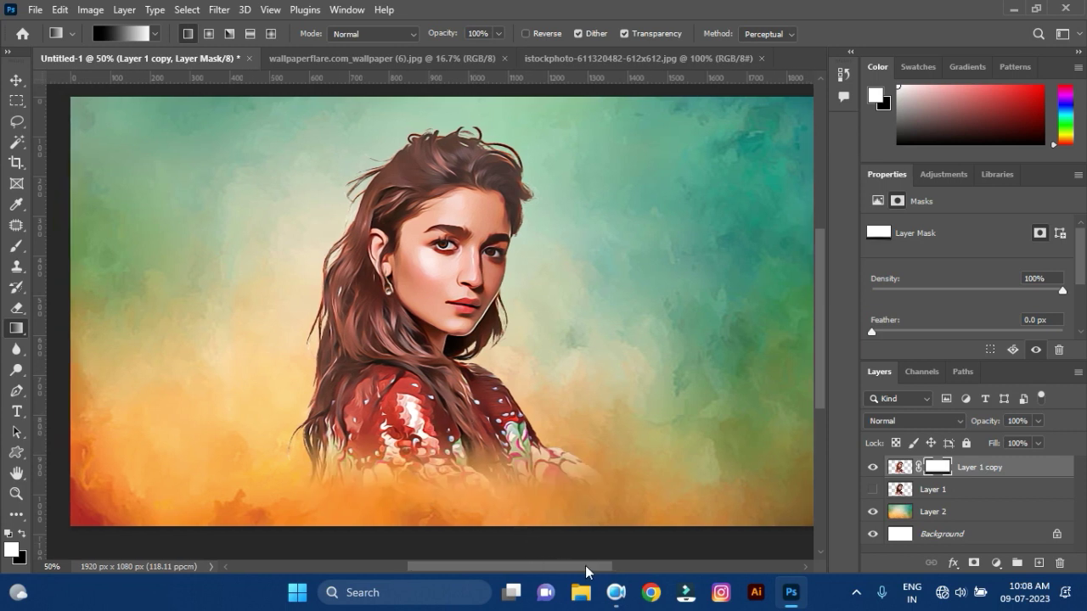
Free-transform the portrait up to 915 × 1036 px so it reaches the canvas bottom
left_click(17, 81)
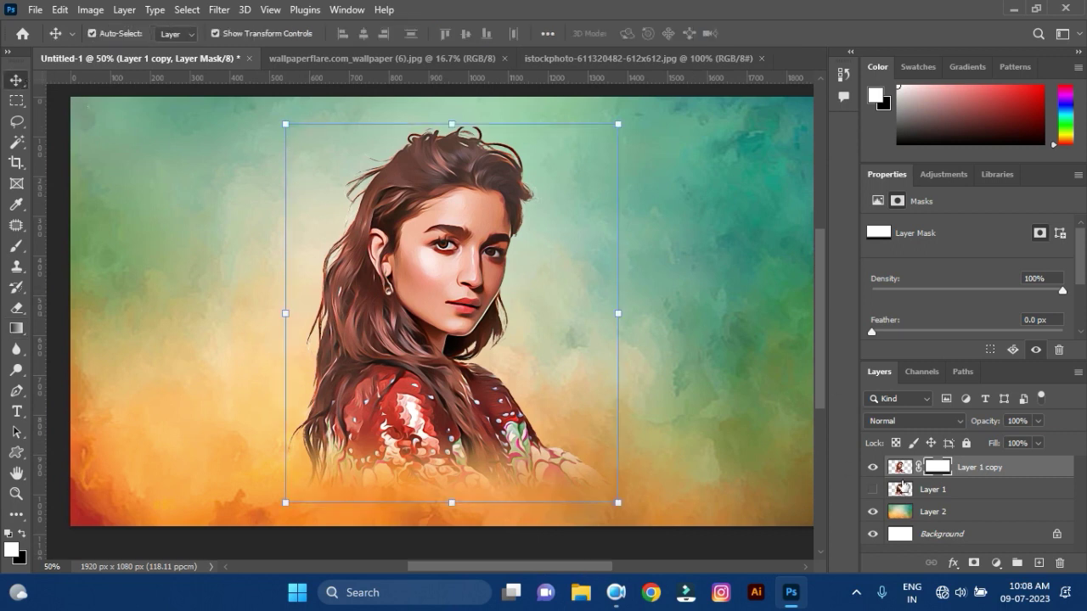
left_click(900, 467)
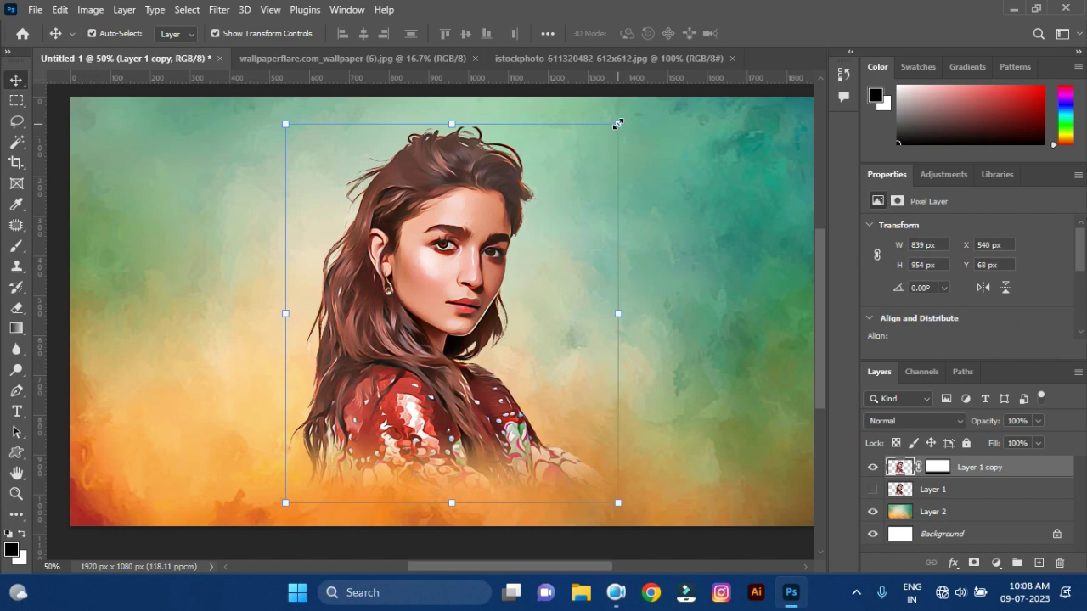
left_click_drag(618, 124, 637, 113)
left_click_drag(285, 502, 275, 525)
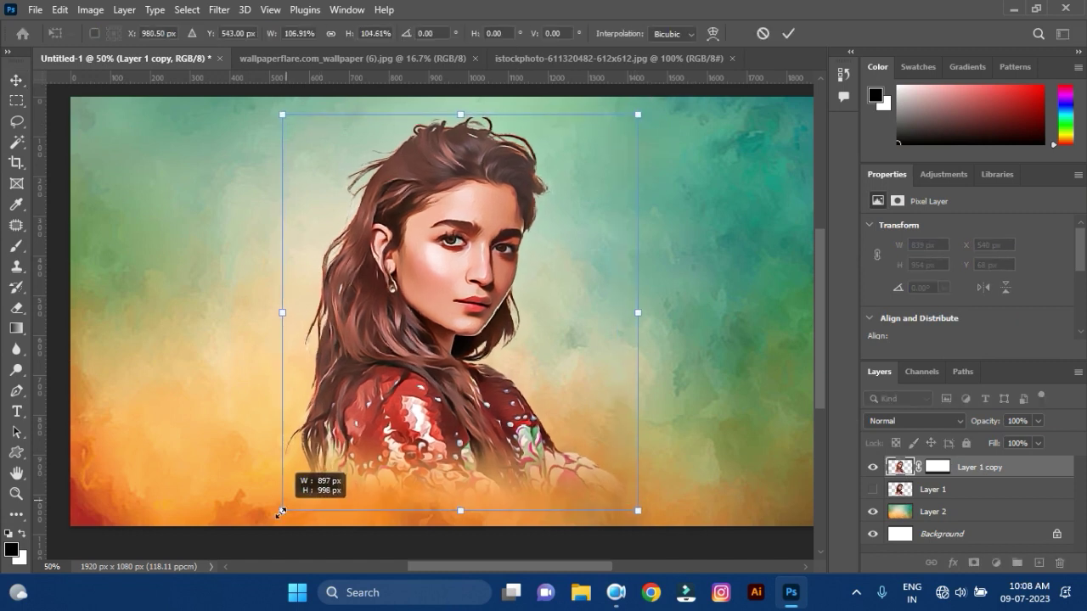
left_click(788, 33)
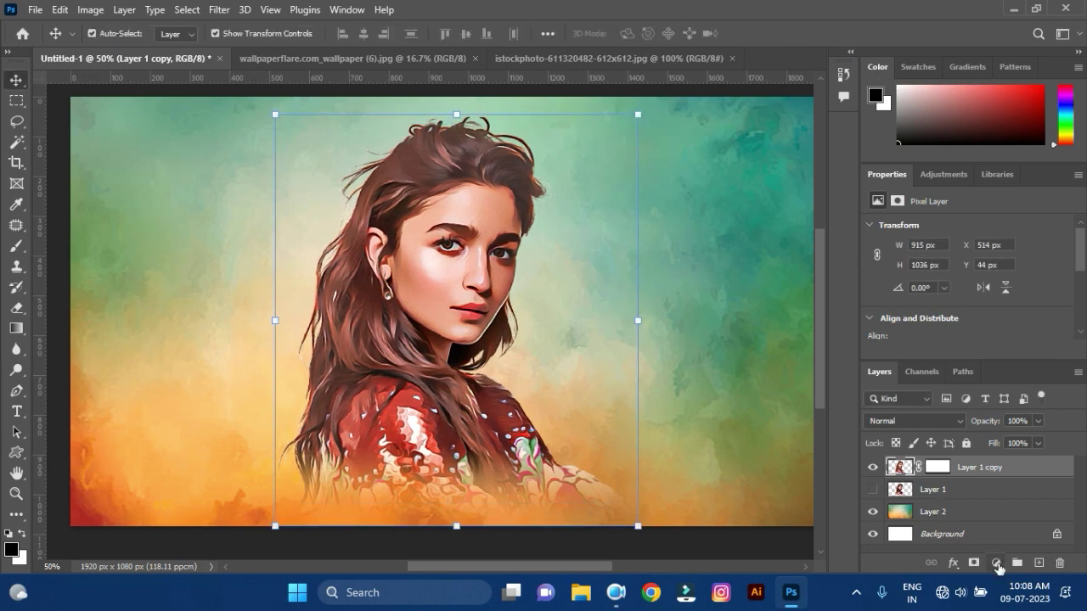
left_click(997, 564)
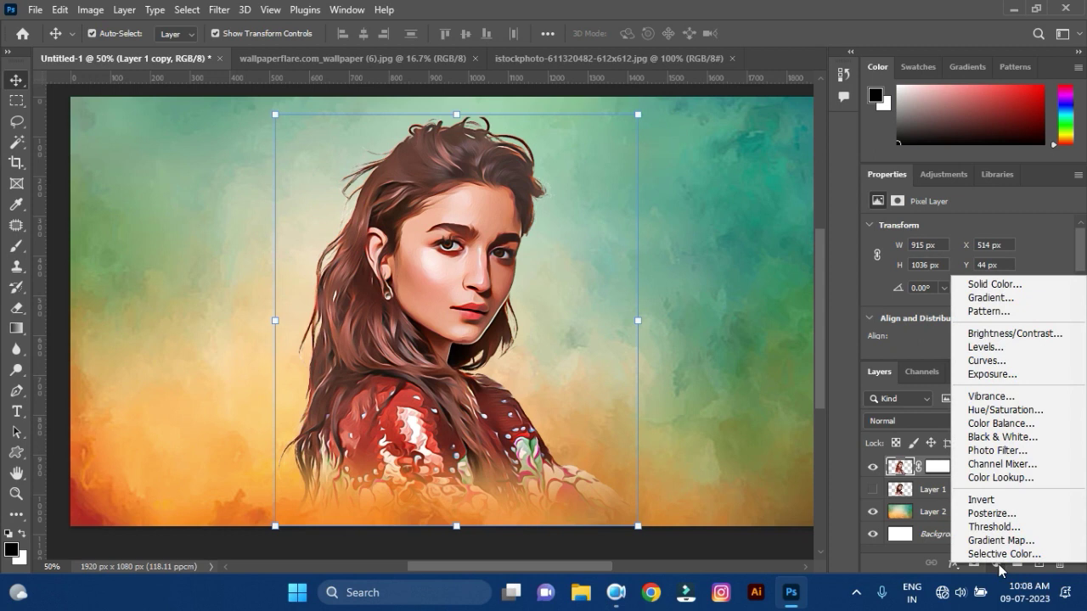
Add a Color Balance layer clipped to Layer 1 copy: midtones Red +24, Magenta −6, Yellow −9
left_click(1001, 424)
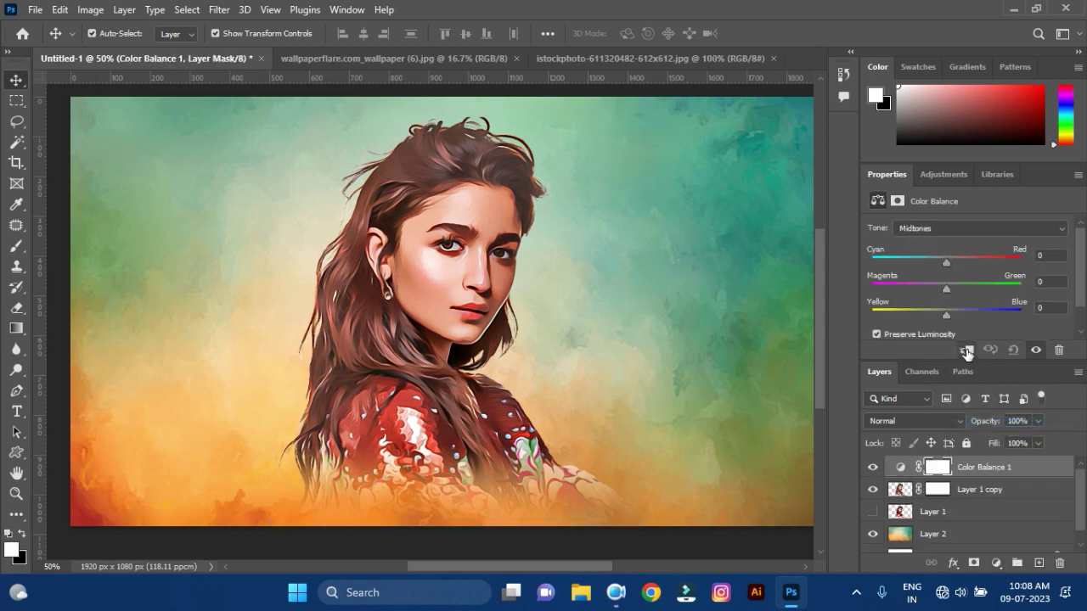
left_click(966, 351)
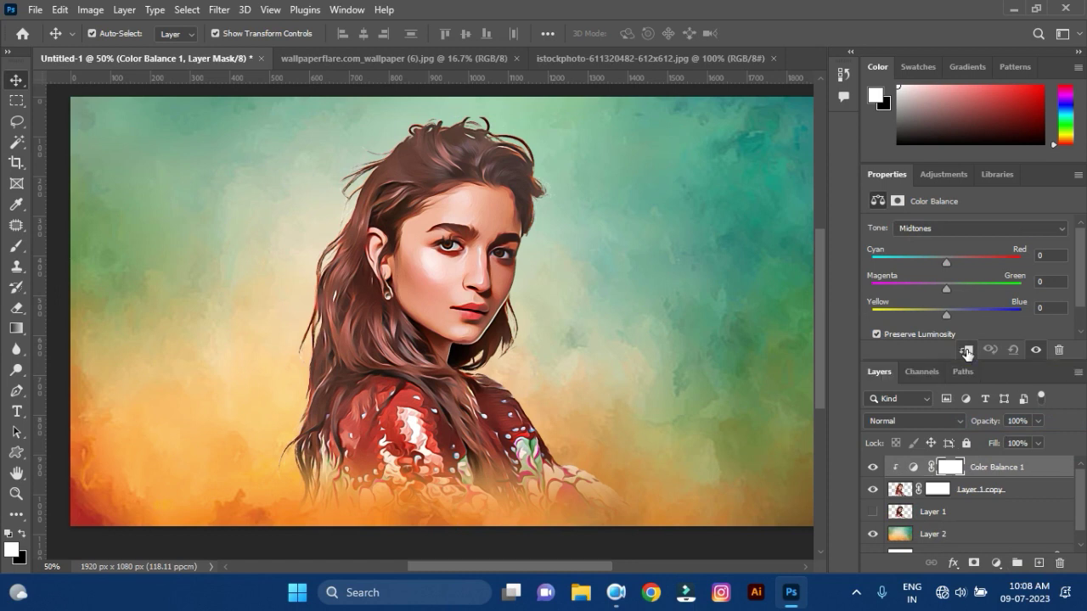
left_click_drag(948, 263, 969, 267)
left_click_drag(945, 289, 941, 319)
left_click(16, 493)
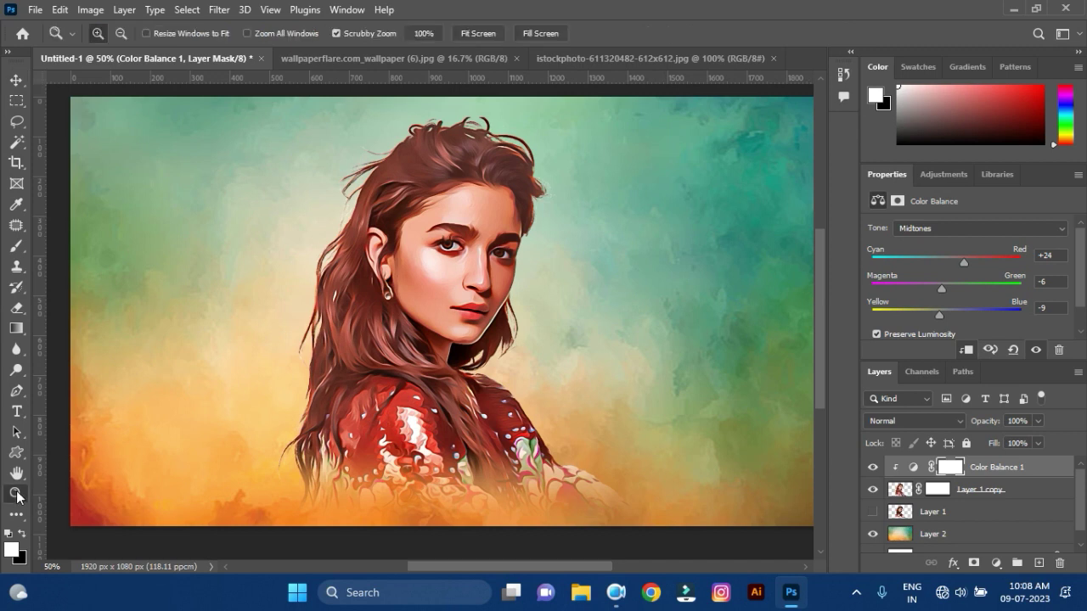